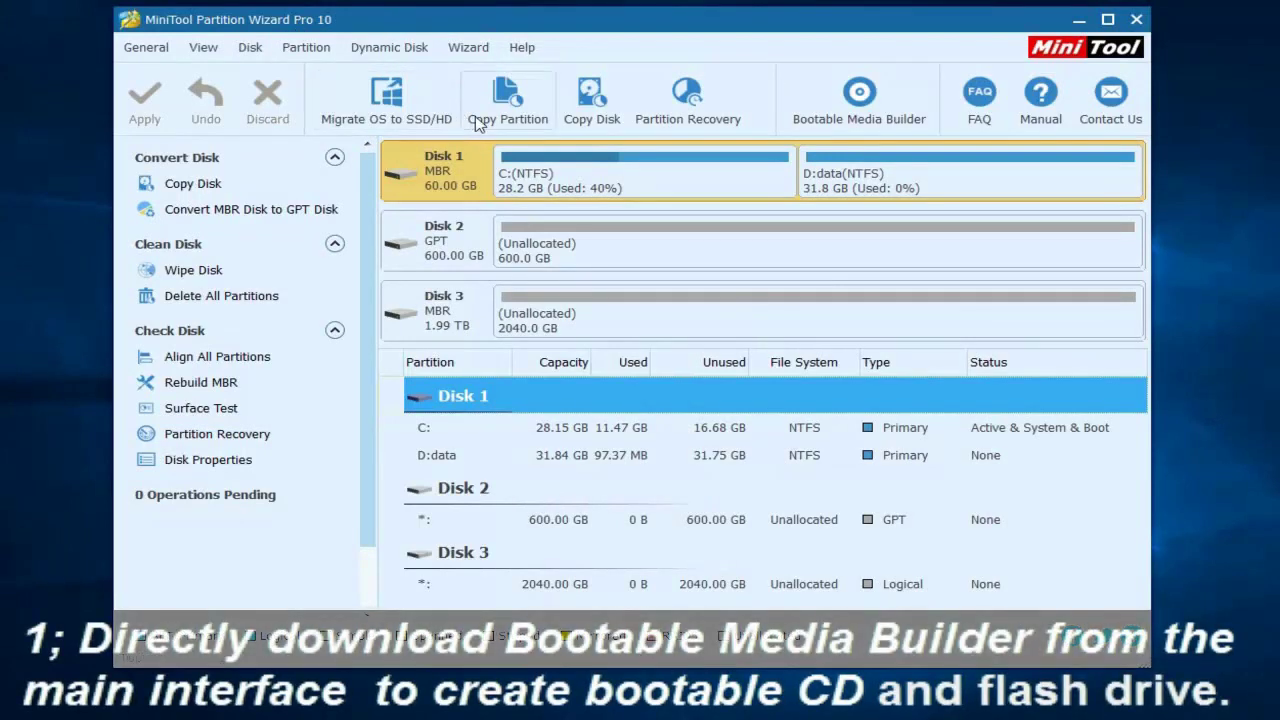
Step: Open the Bootable Media Builder
{"action": "left_click", "coordinate": [848, 133]}
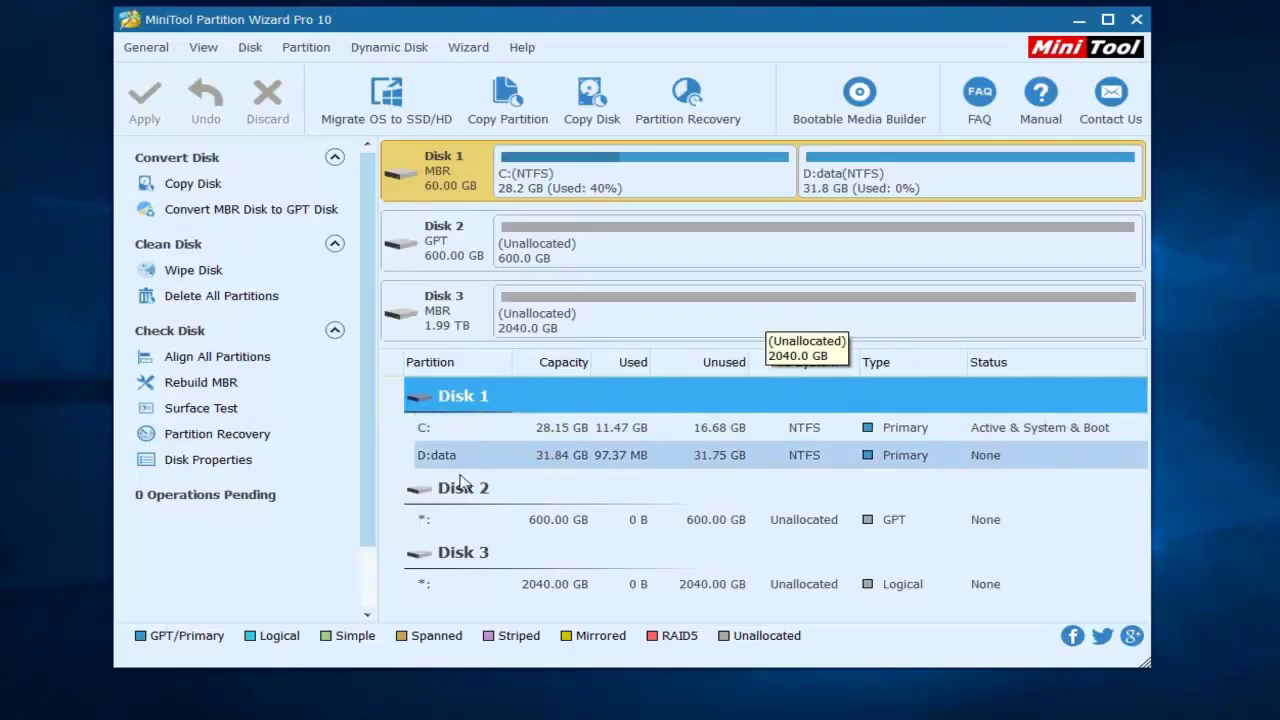
Step: Create a primary exFAT partition of about 169 GB at the start of Disk 2's unallocated space
{"action": "left_click", "coordinate": [412, 522]}
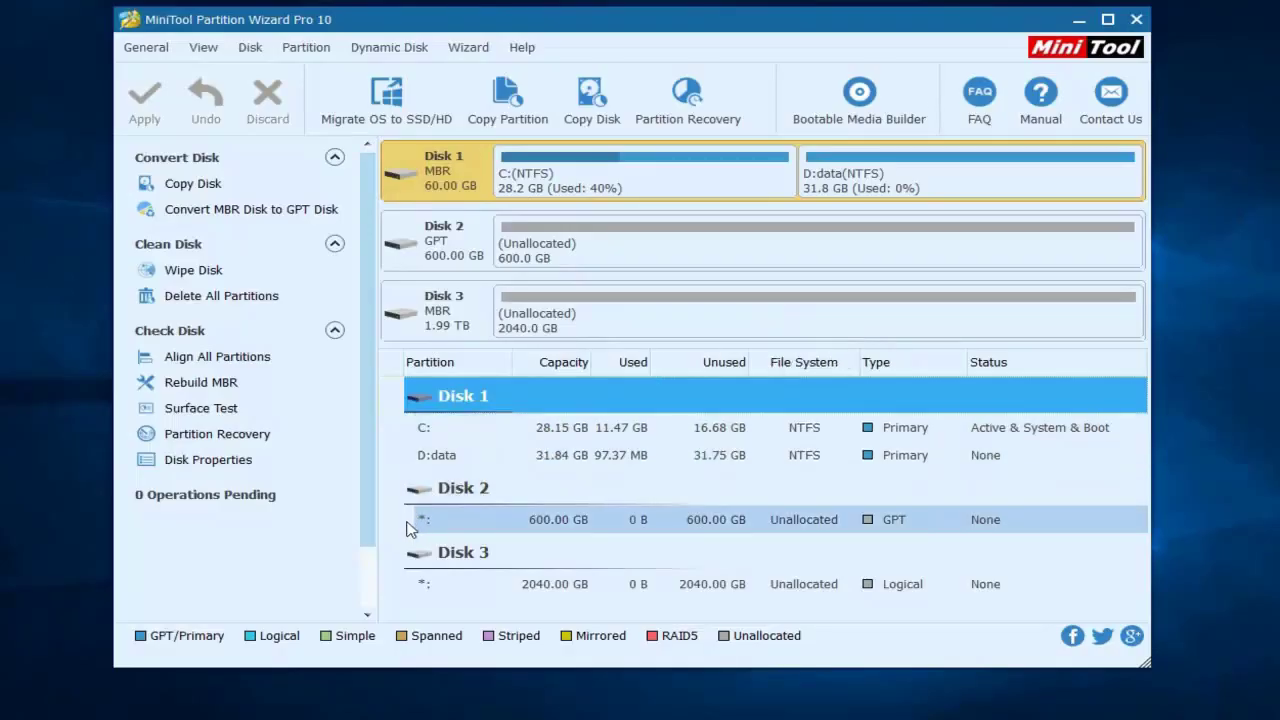
{"action": "right_click", "coordinate": [432, 522]}
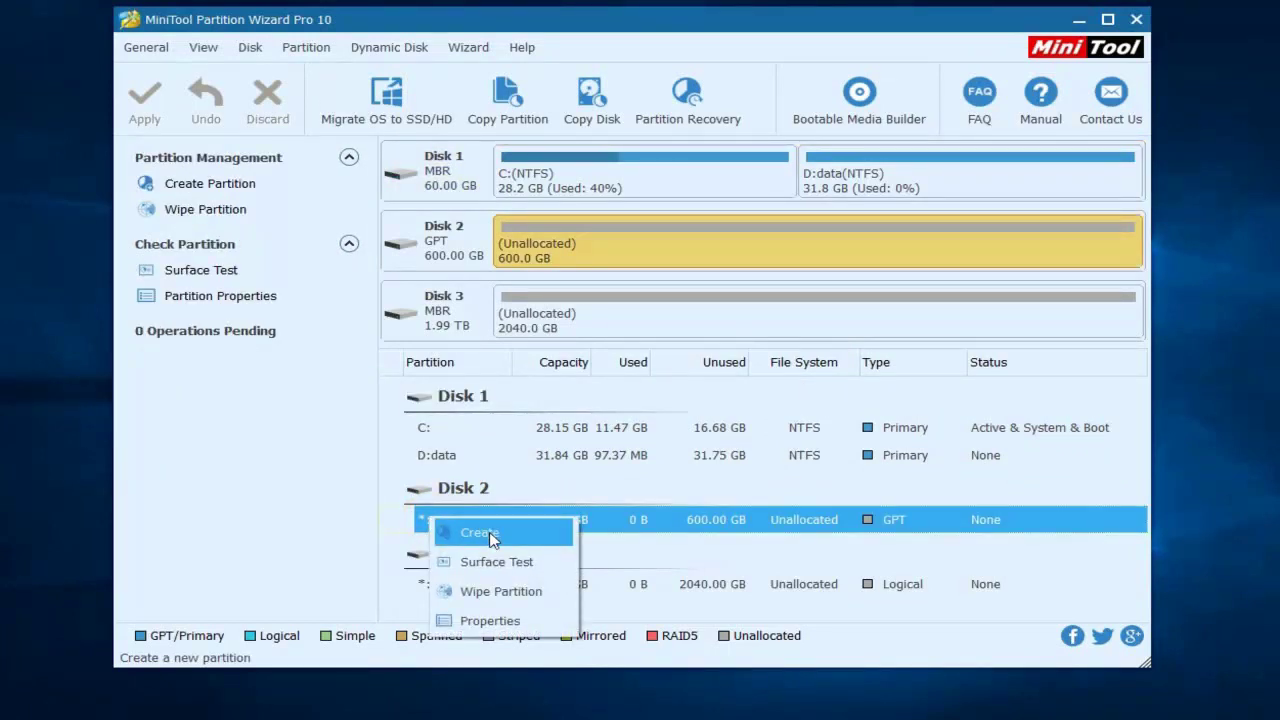
{"action": "left_click", "coordinate": [200, 186]}
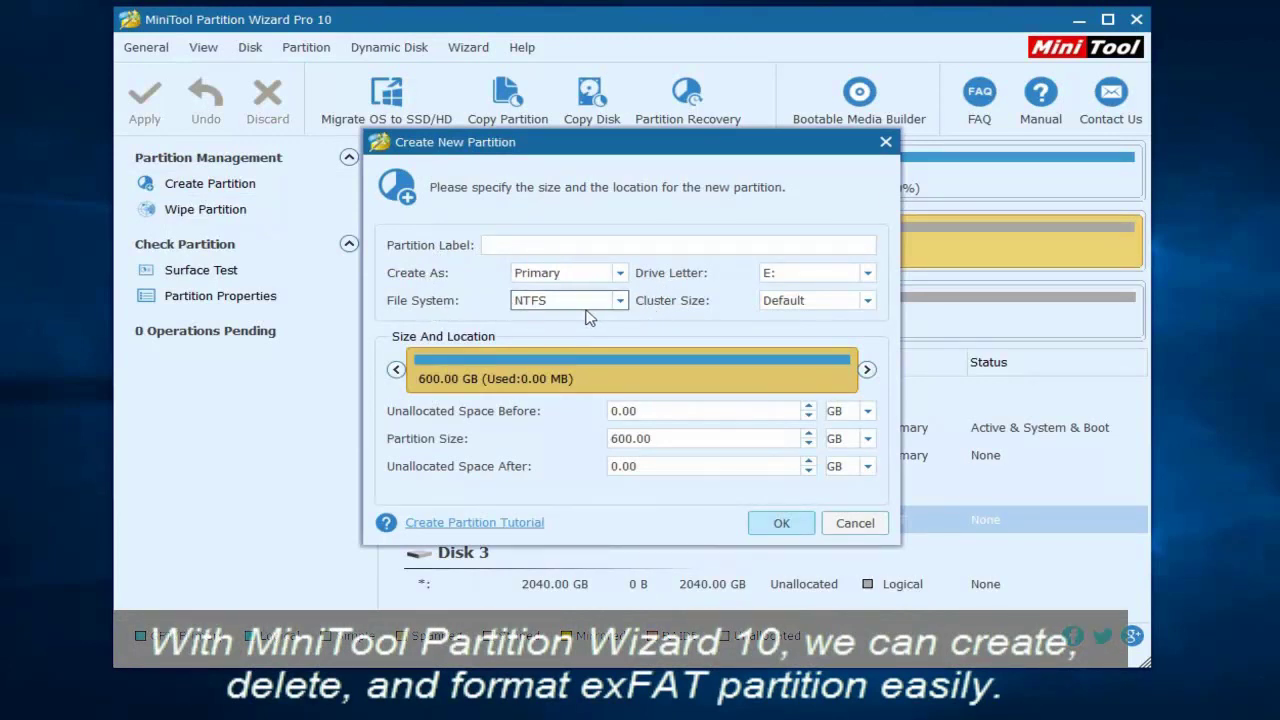
{"action": "left_click", "coordinate": [622, 305]}
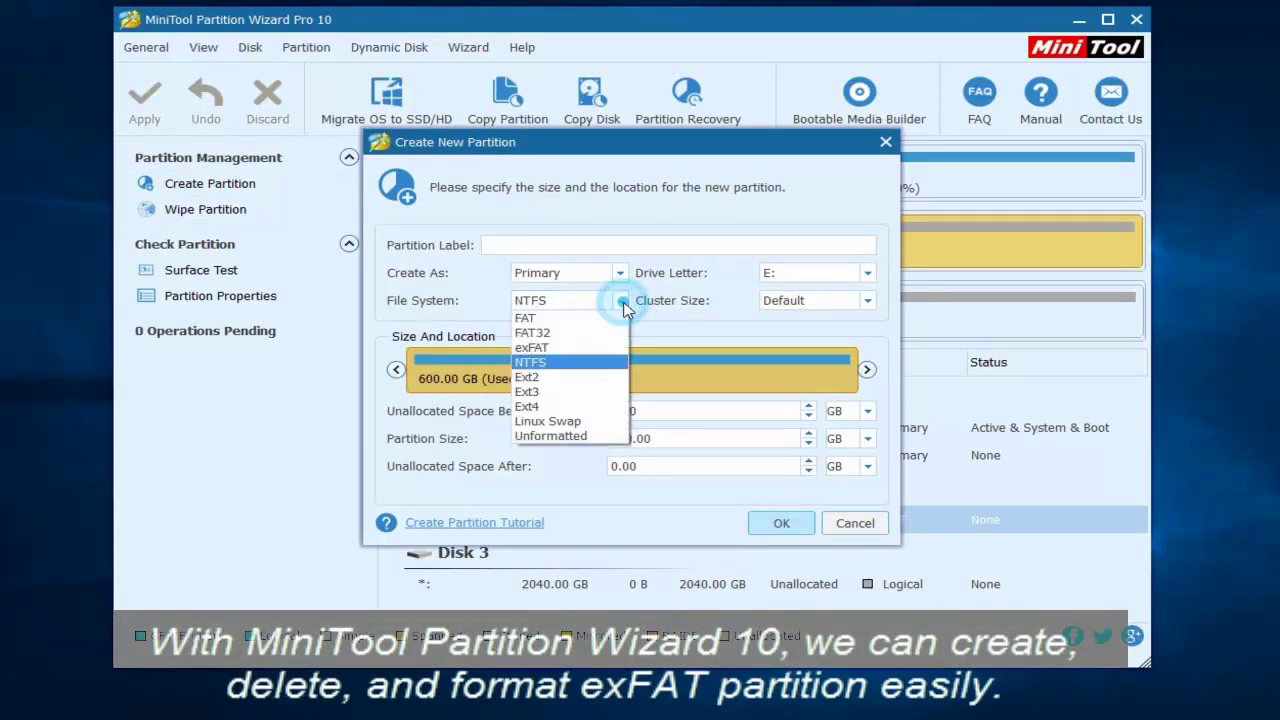
{"action": "left_click", "coordinate": [550, 348]}
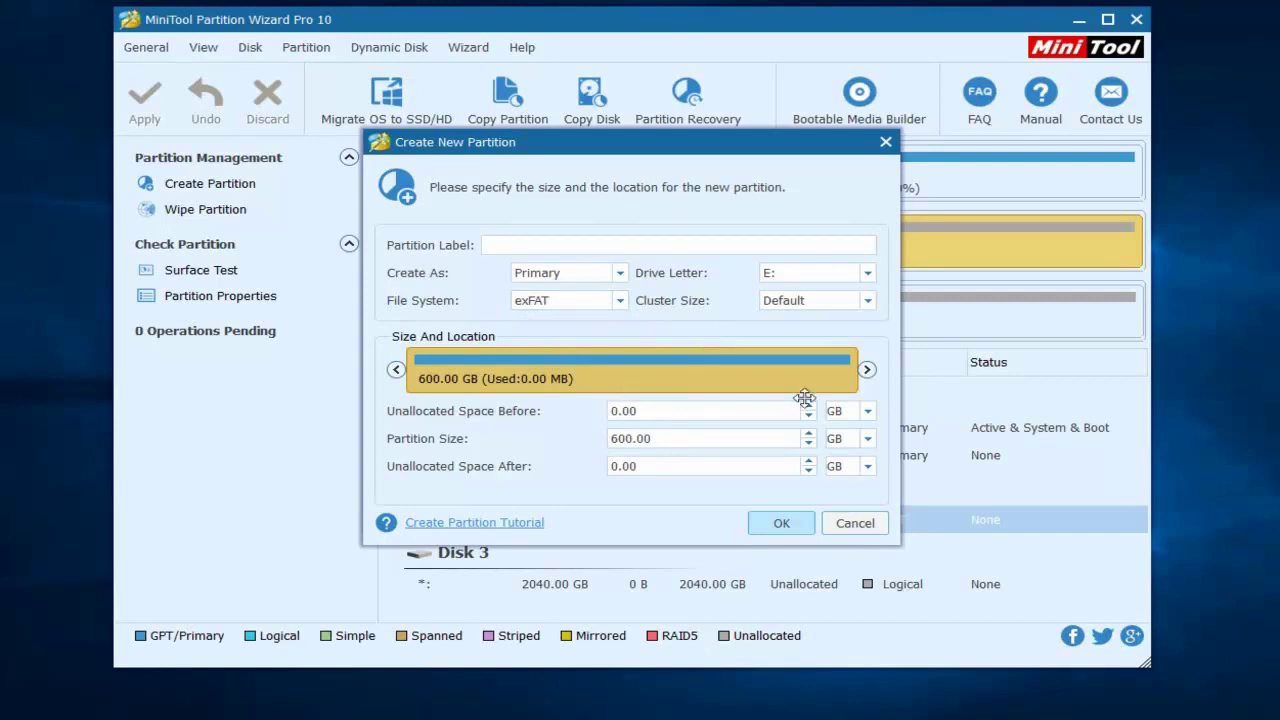
{"action": "left_click_drag", "start_coordinate": [860, 352], "coordinate": [556, 351]}
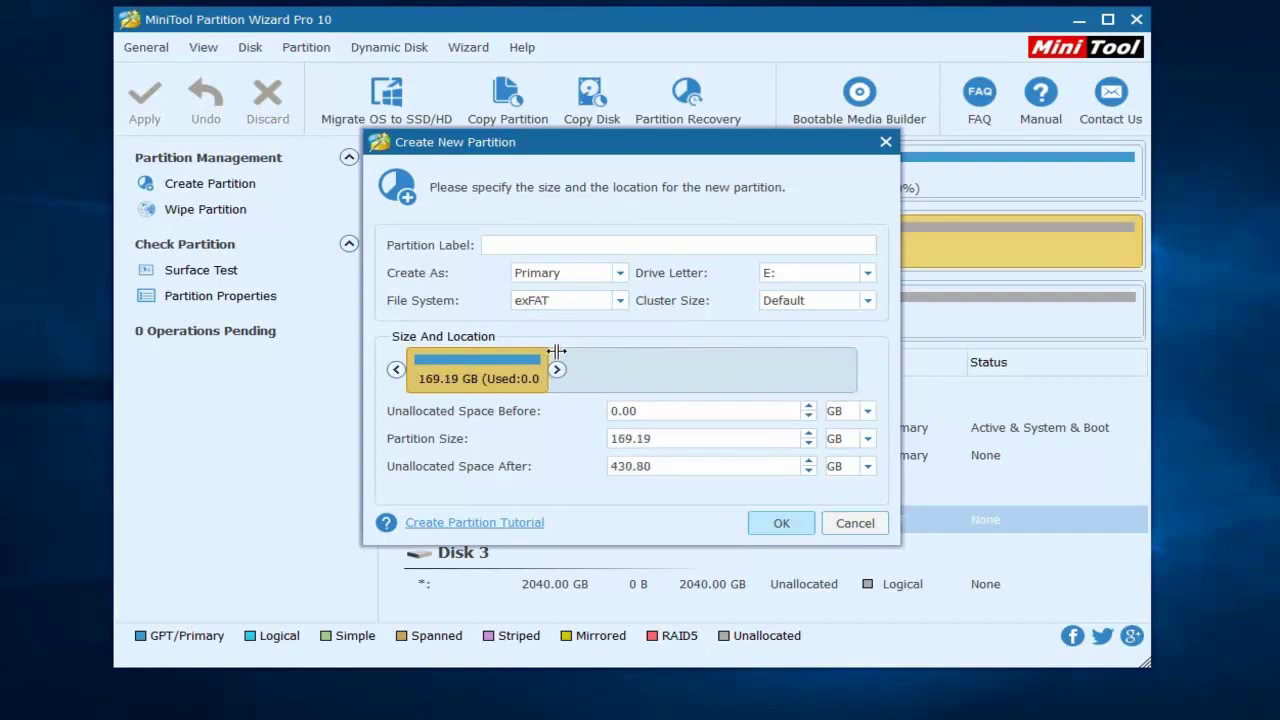
{"action": "left_click", "coordinate": [863, 411]}
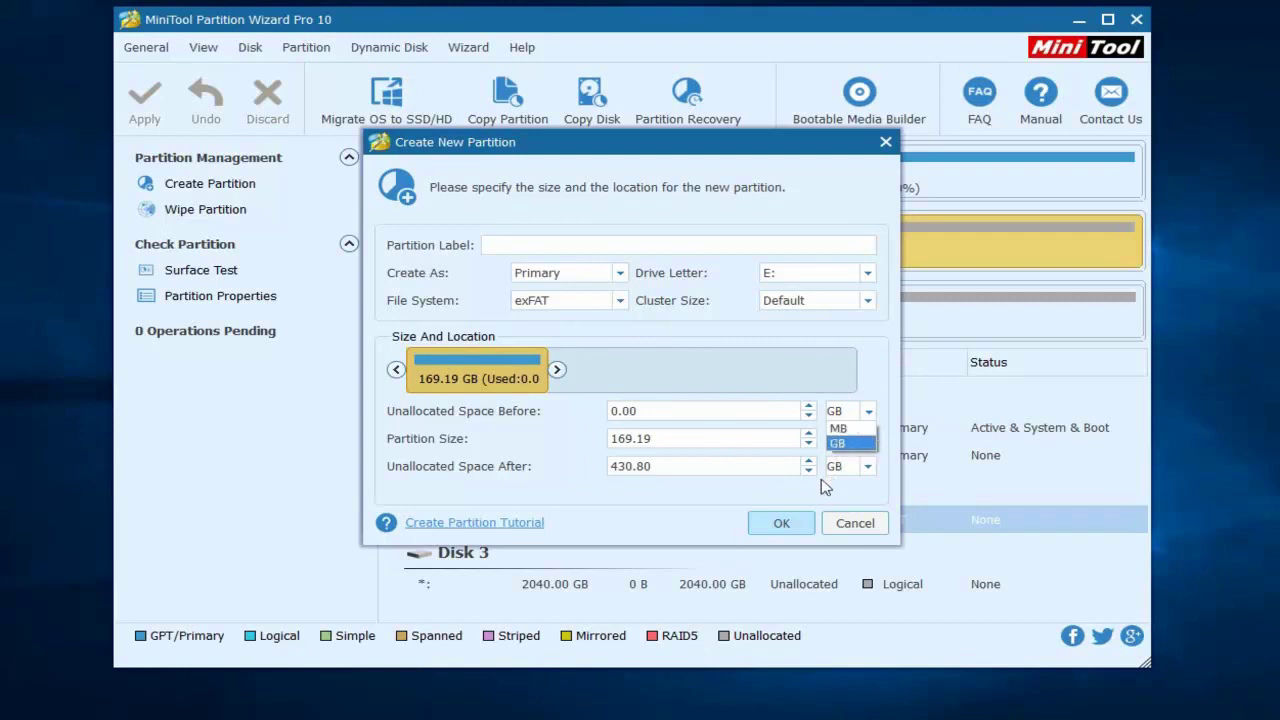
{"action": "left_click", "coordinate": [805, 527]}
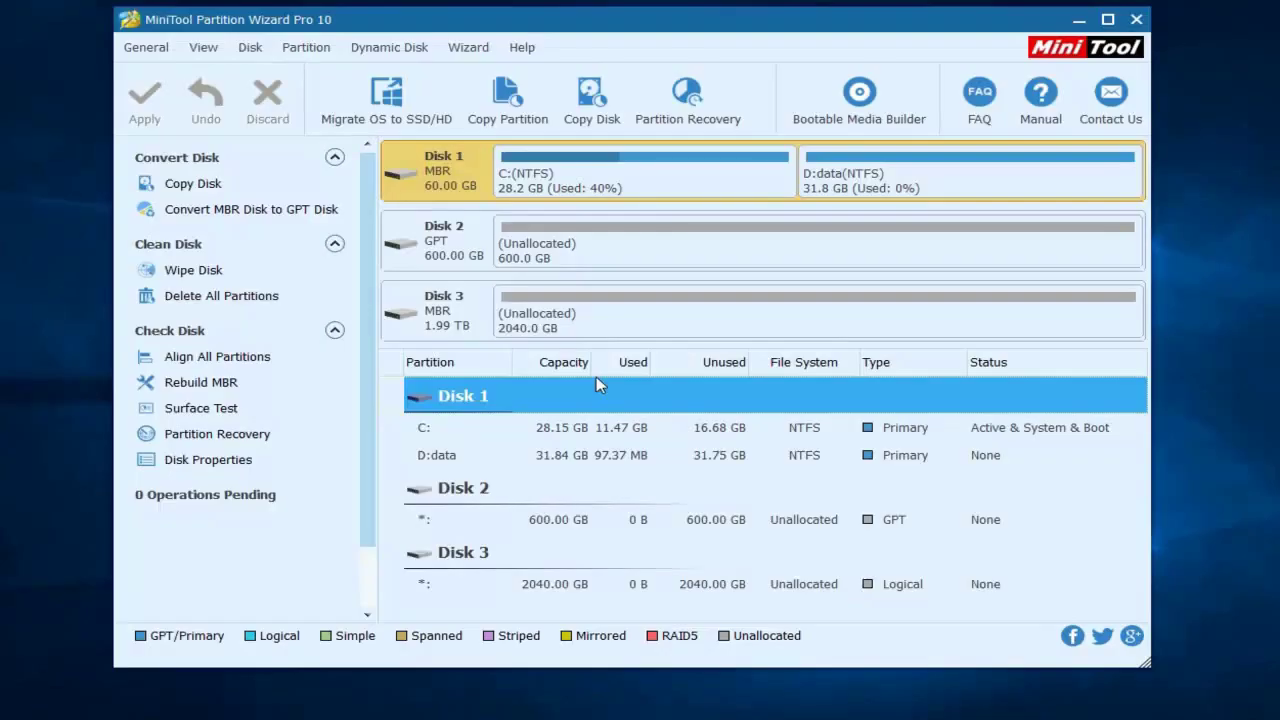
Step: Migrate the whole system disk to Disk 2 using option A, fitting the partitions to the entire disk with 1 MB alignment
{"action": "left_click", "coordinate": [400, 112]}
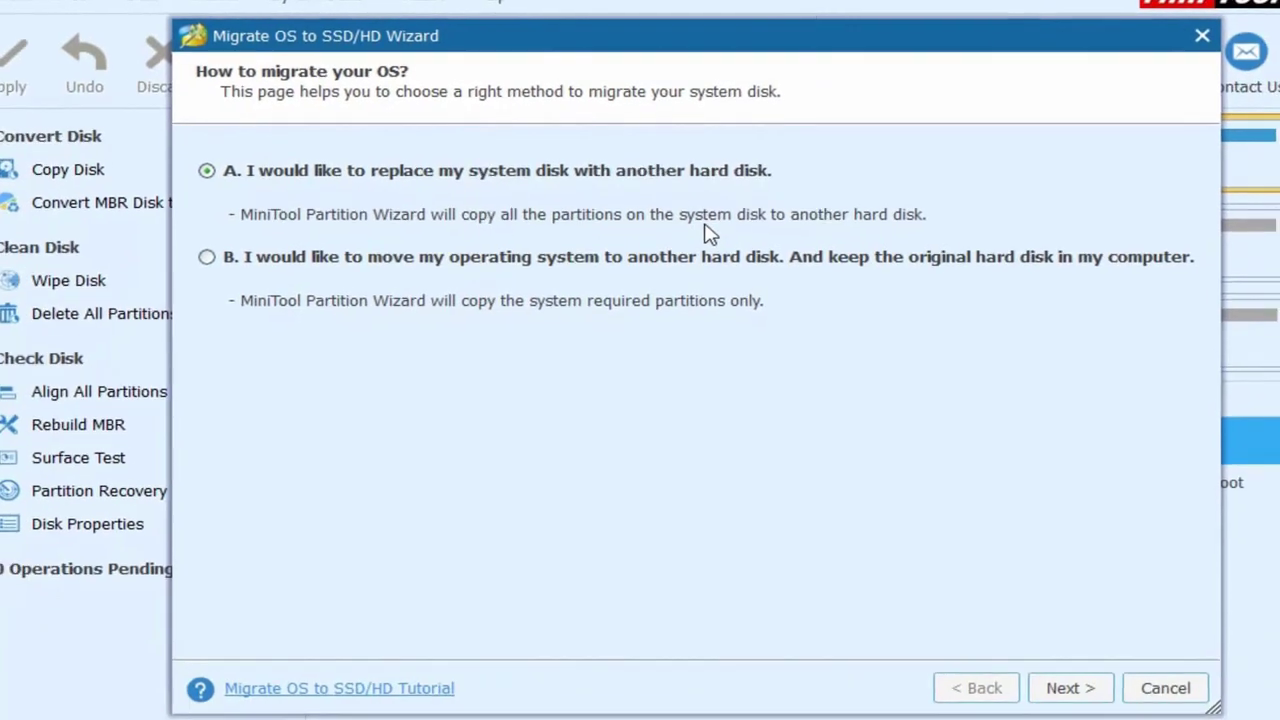
{"action": "left_click", "coordinate": [1060, 672]}
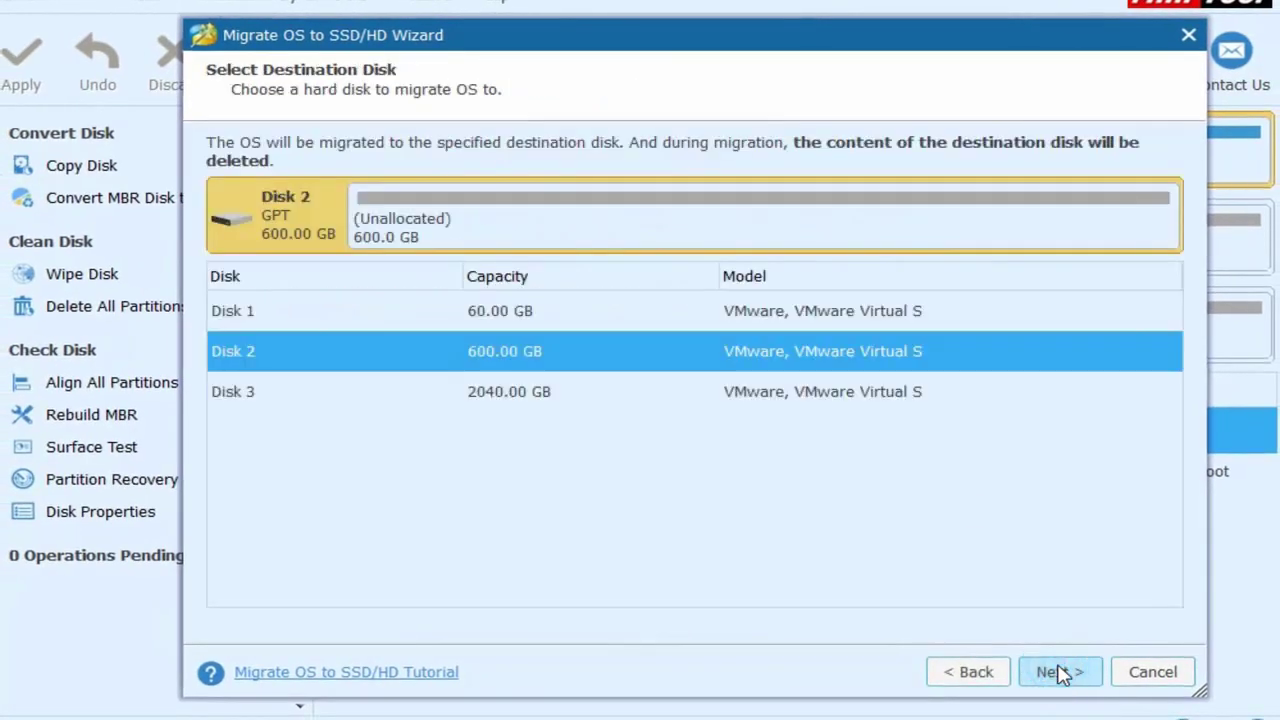
{"action": "left_click", "coordinate": [1060, 672]}
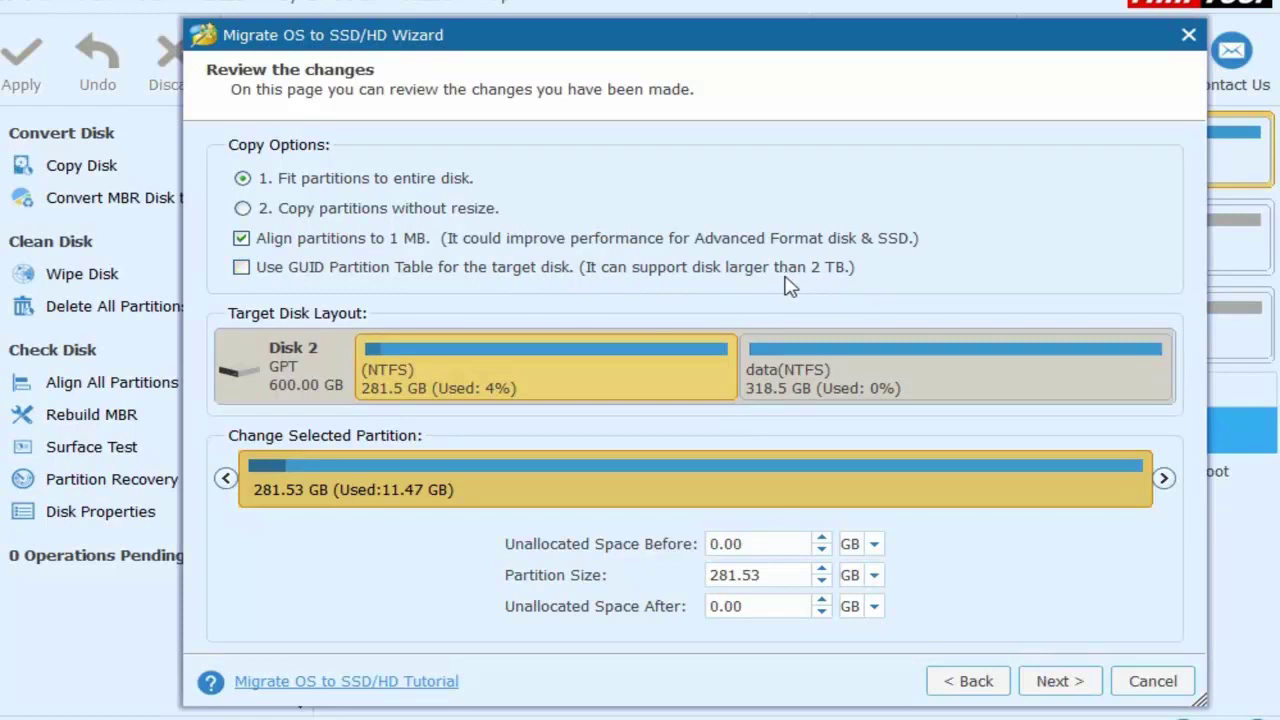
{"action": "left_click", "coordinate": [1062, 690]}
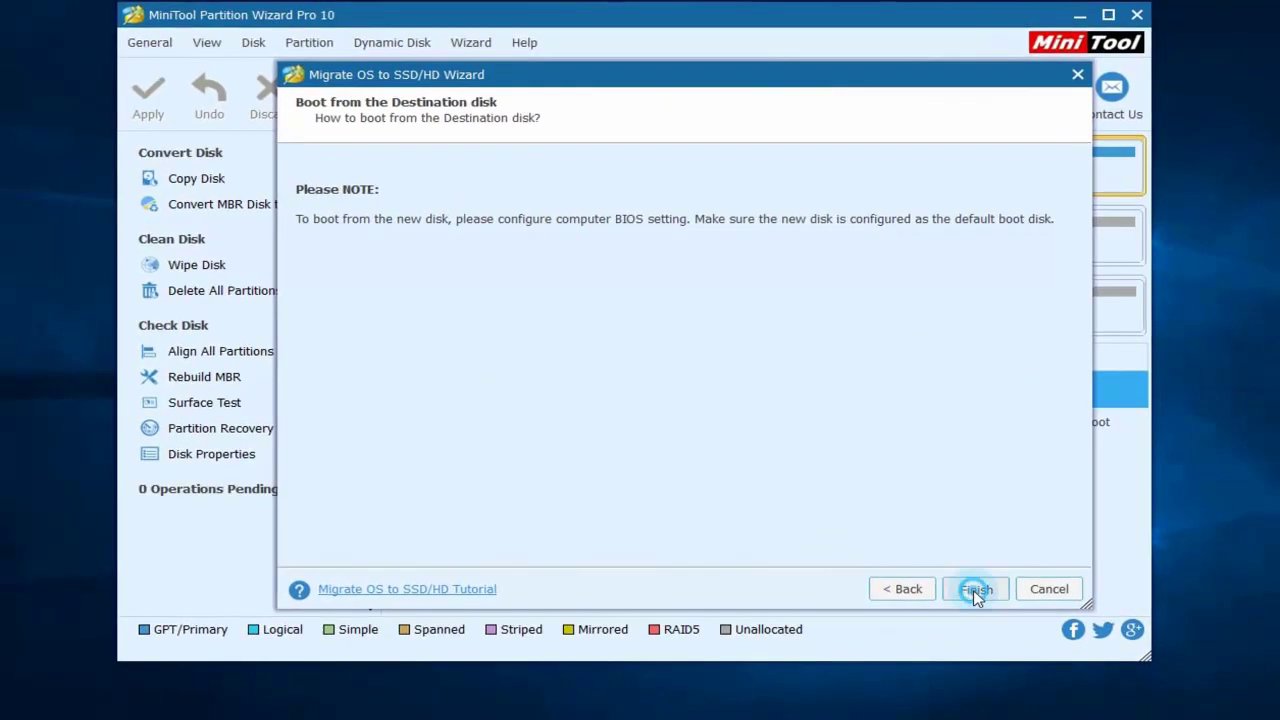
{"action": "left_click", "coordinate": [1062, 690]}
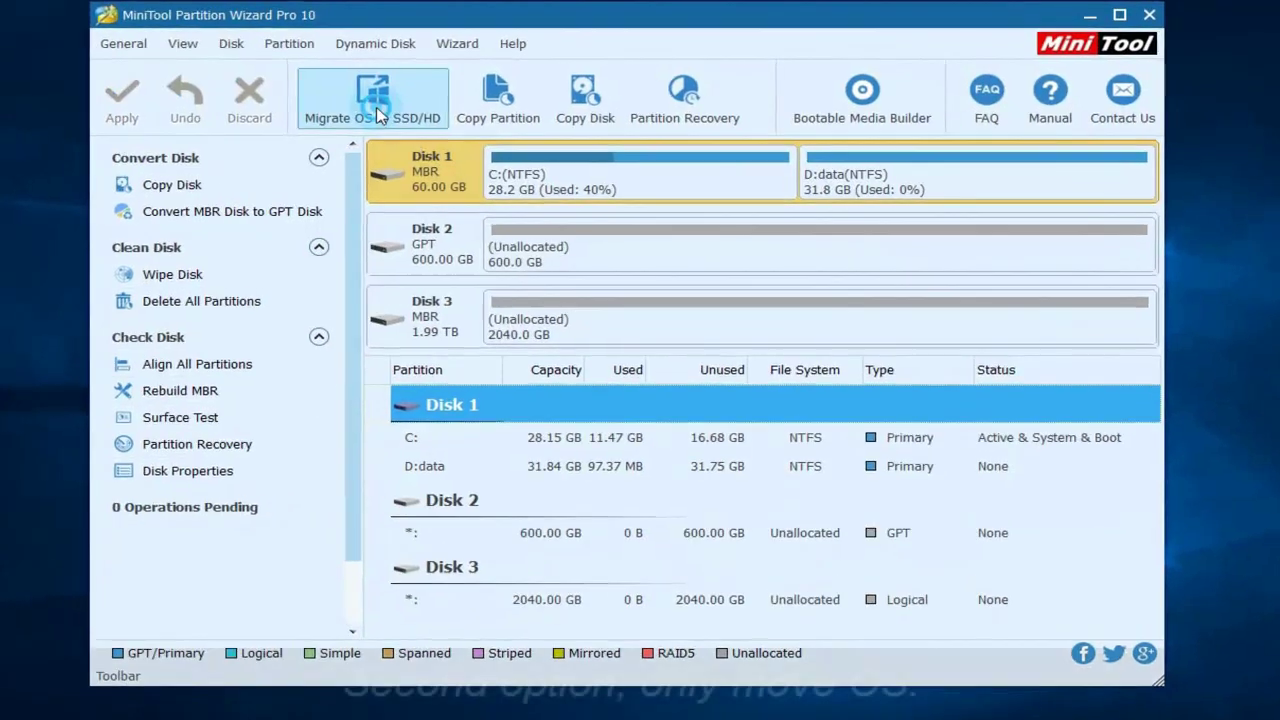
Step: Migrate only the operating system to Disk 2 using option B, keeping the original disk and fitting the partition to the entire disk
{"action": "left_click", "coordinate": [378, 102]}
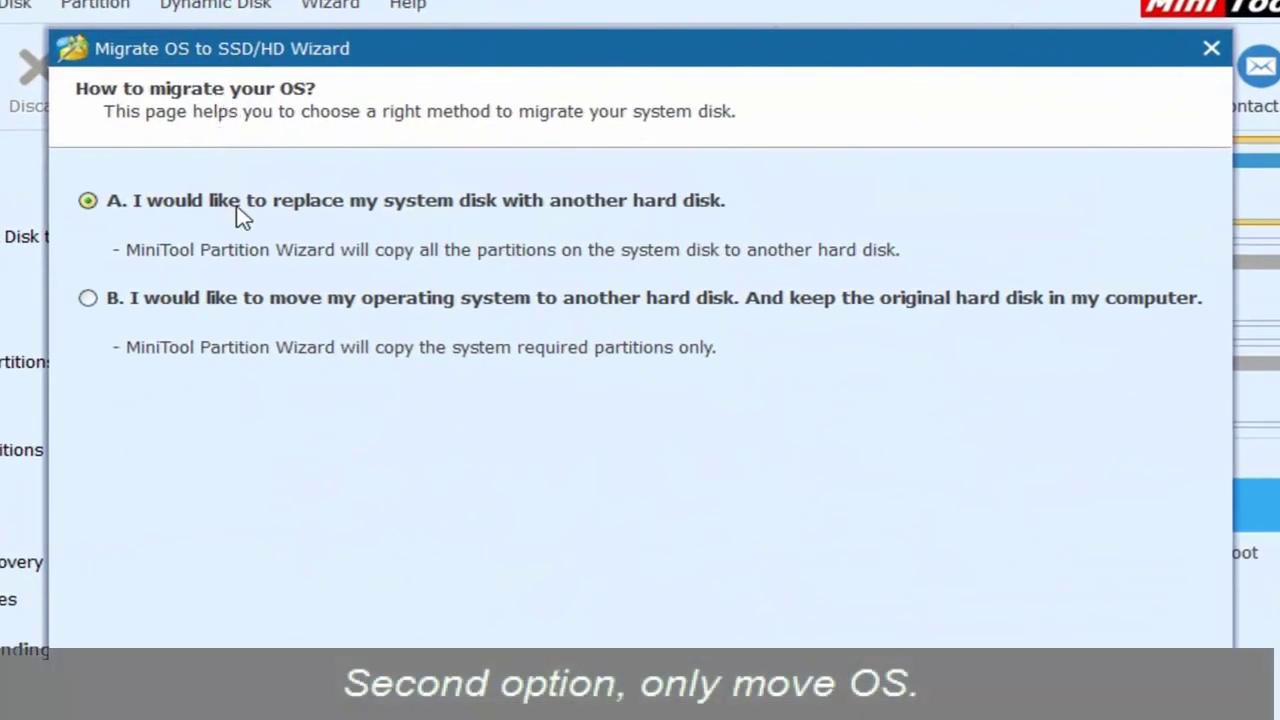
{"action": "left_click", "coordinate": [89, 298]}
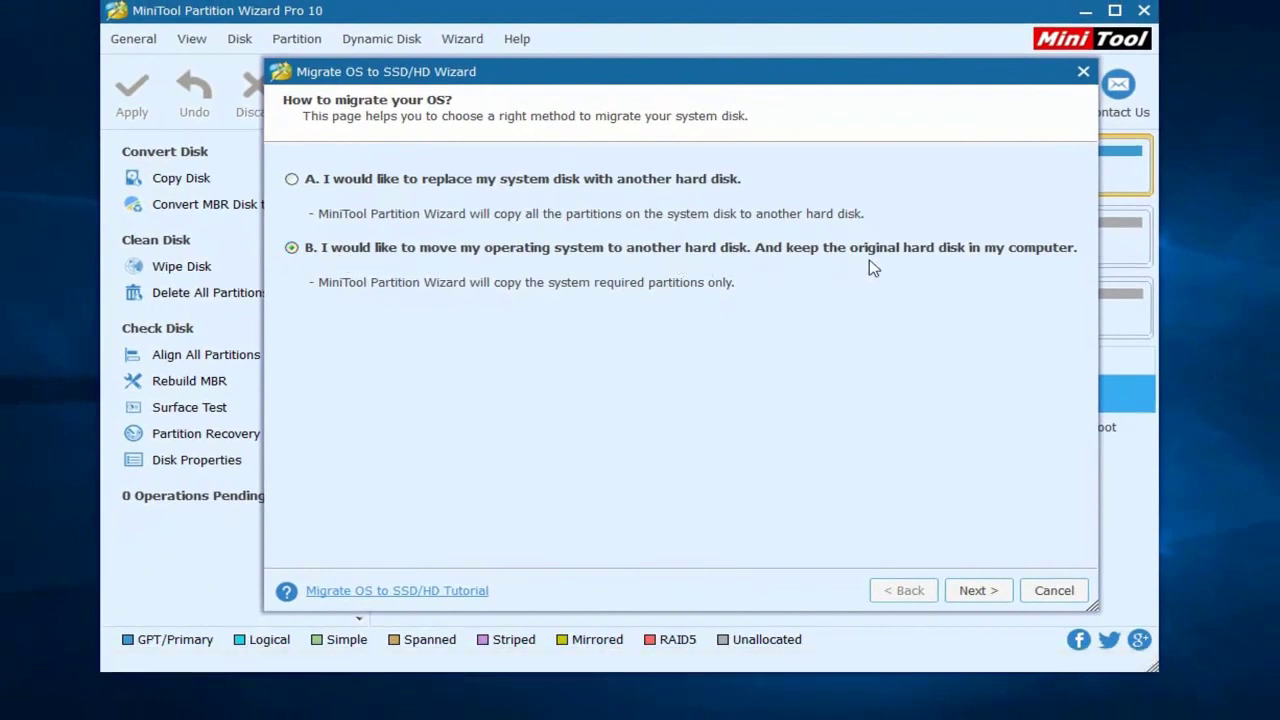
{"action": "left_click", "coordinate": [968, 584]}
{"action": "left_click", "coordinate": [968, 585]}
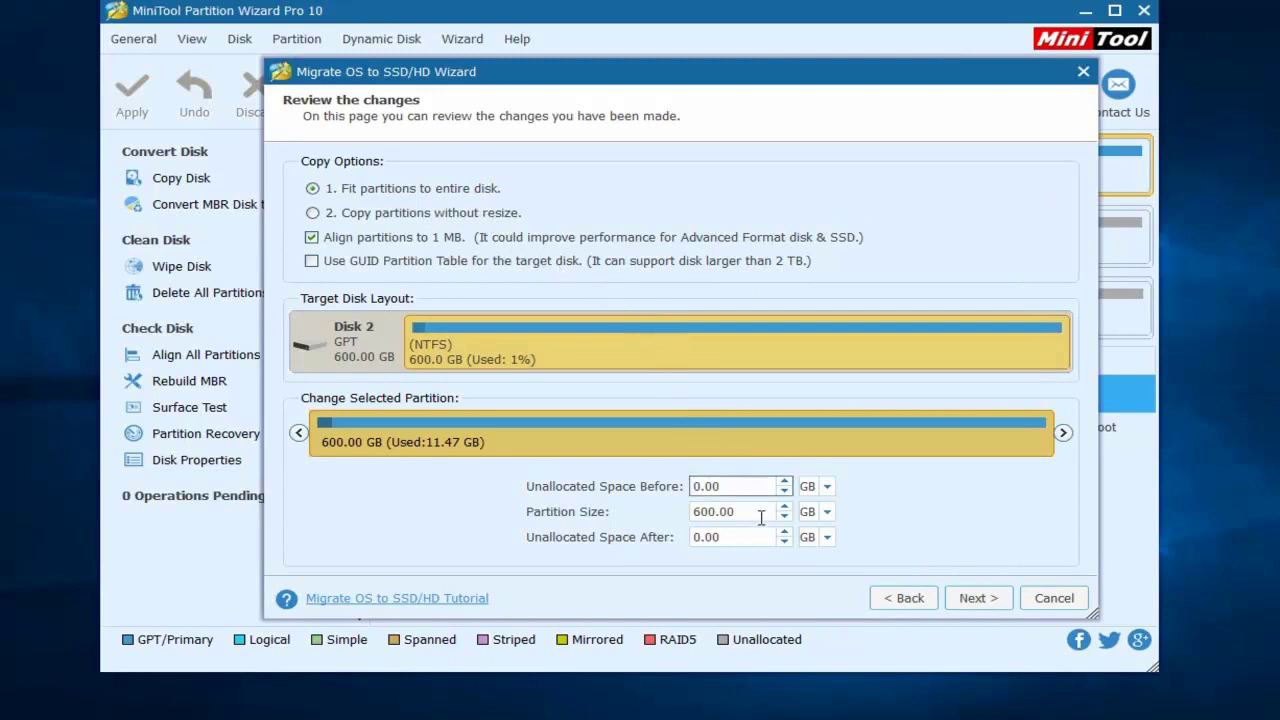
{"action": "left_click", "coordinate": [970, 600]}
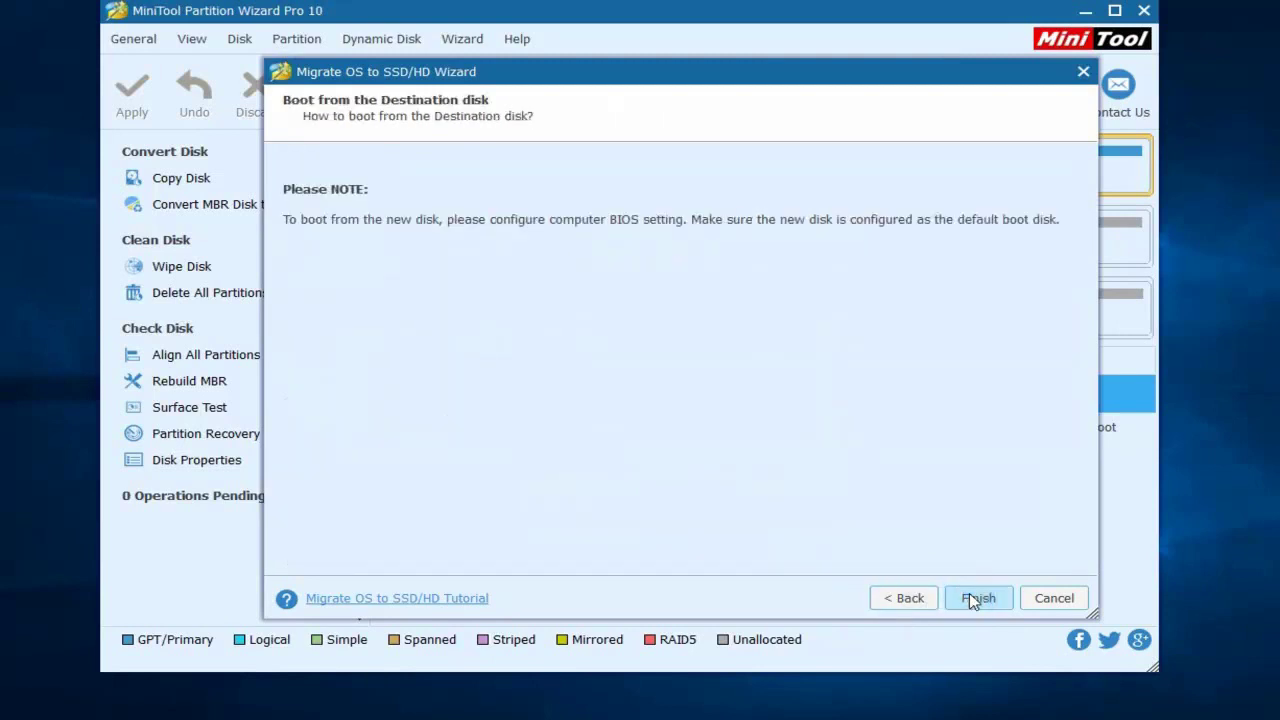
{"action": "left_click", "coordinate": [975, 598]}
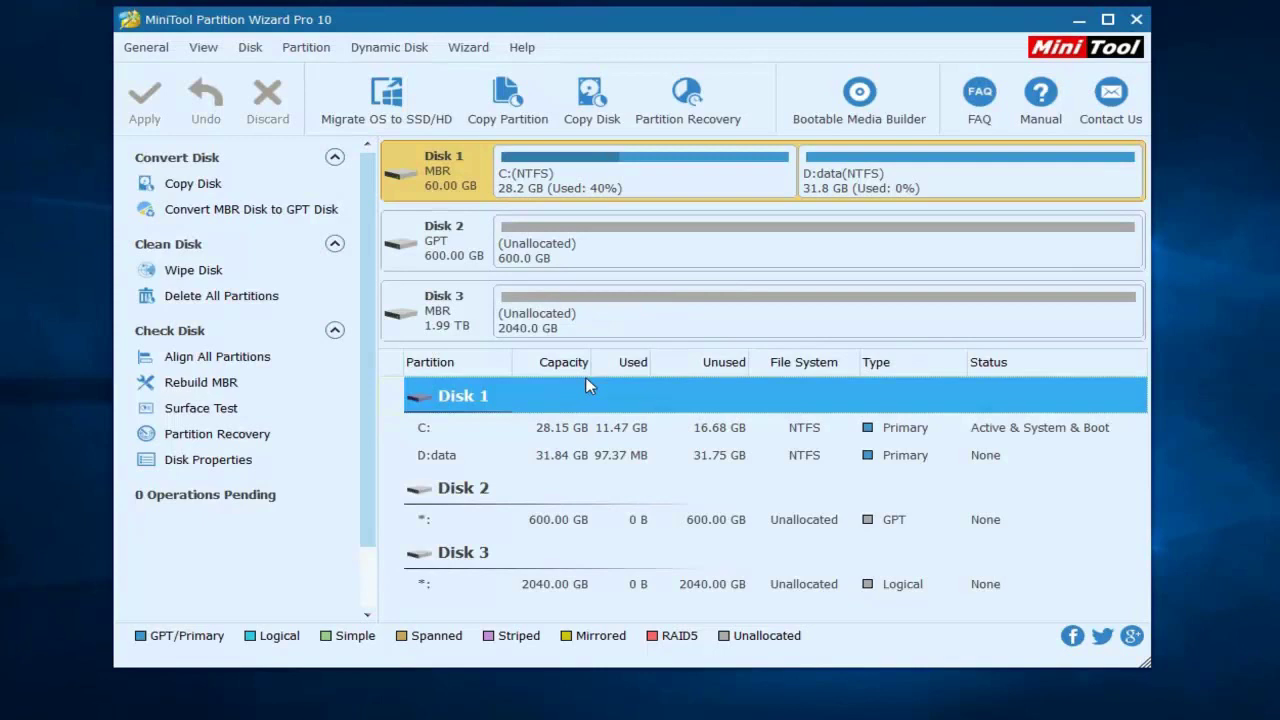
Step: Copy Disk 1 to Disk 2, fitting partitions to the entire disk and using the GUID Partition Table for the target disk
{"action": "left_click", "coordinate": [592, 128]}
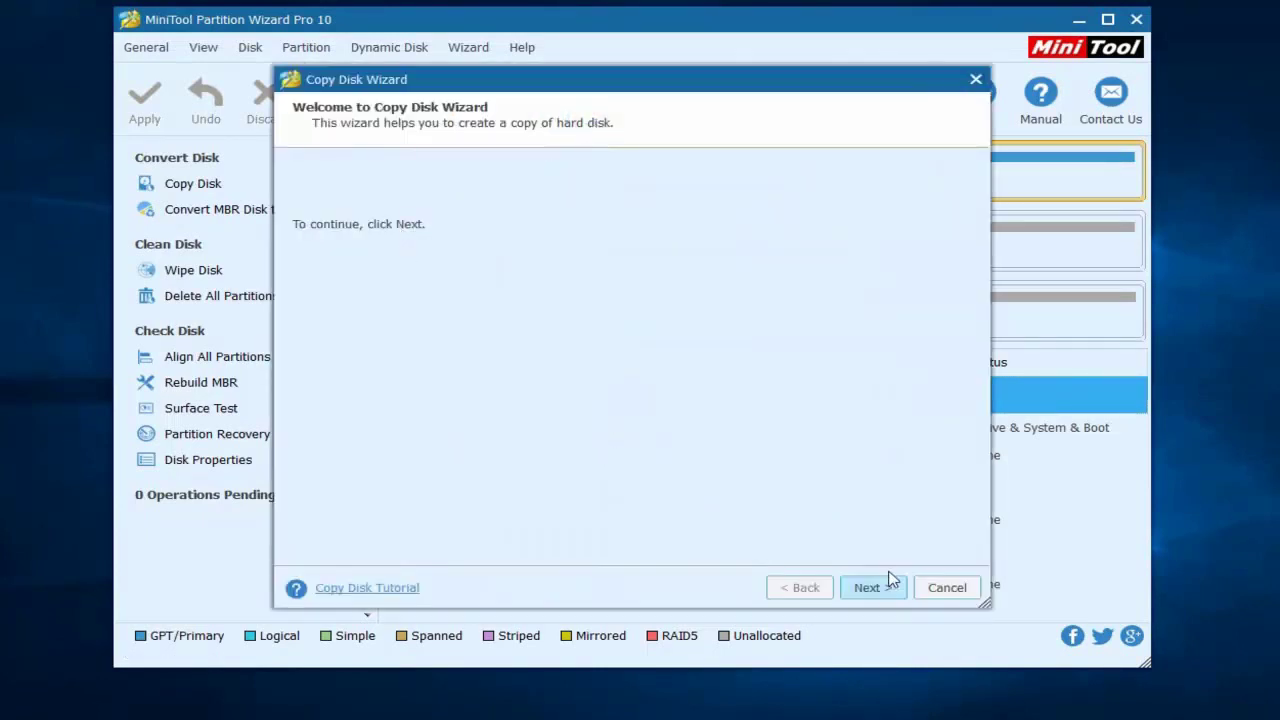
{"action": "left_click", "coordinate": [866, 590]}
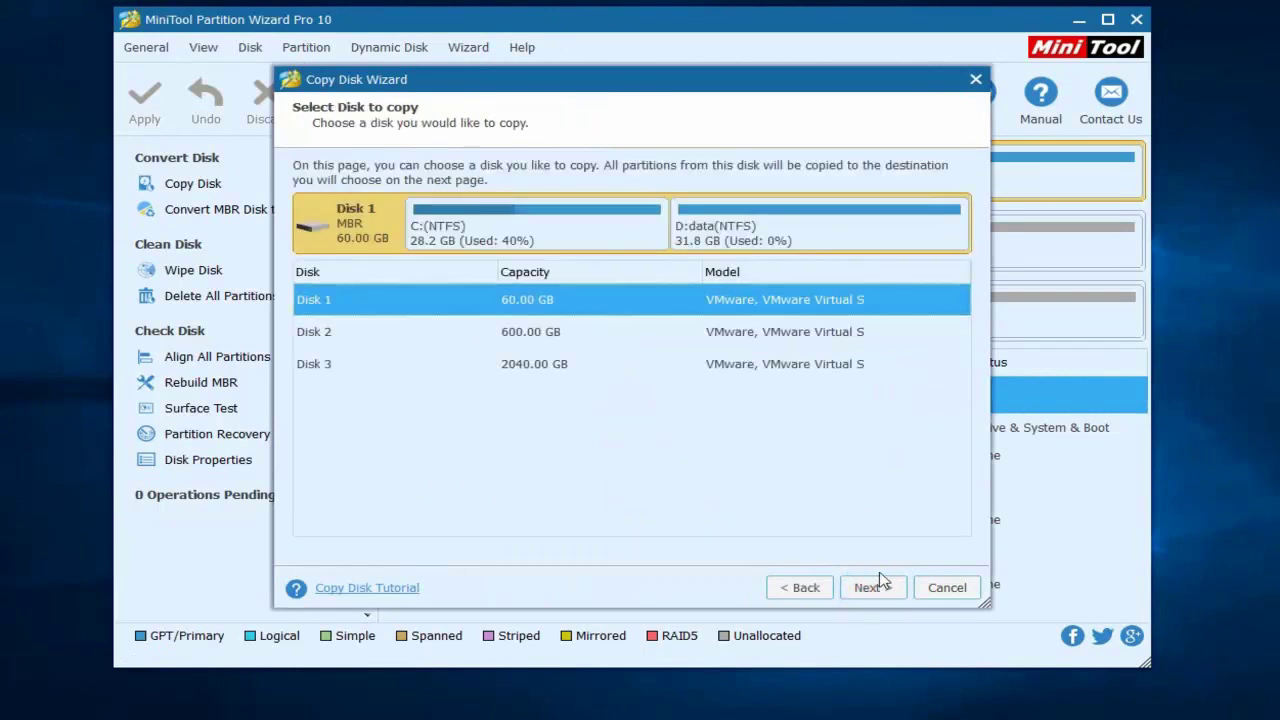
{"action": "left_click", "coordinate": [873, 590]}
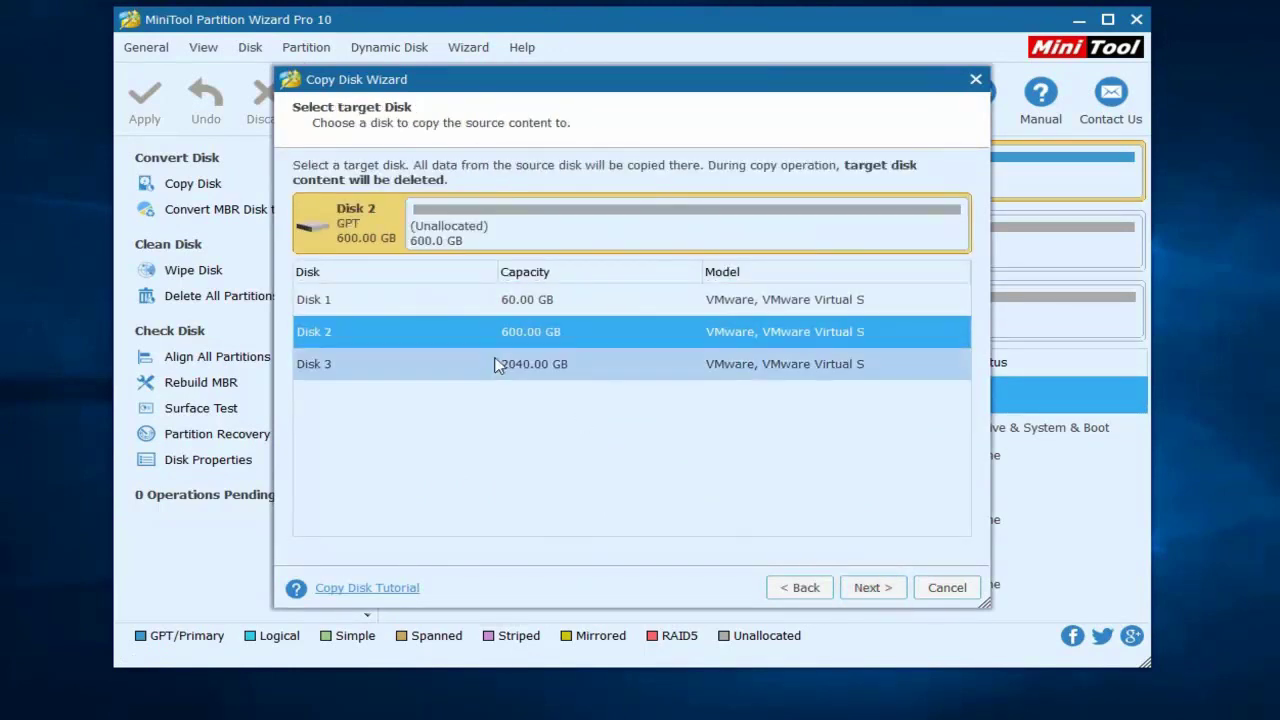
{"action": "left_click", "coordinate": [881, 590]}
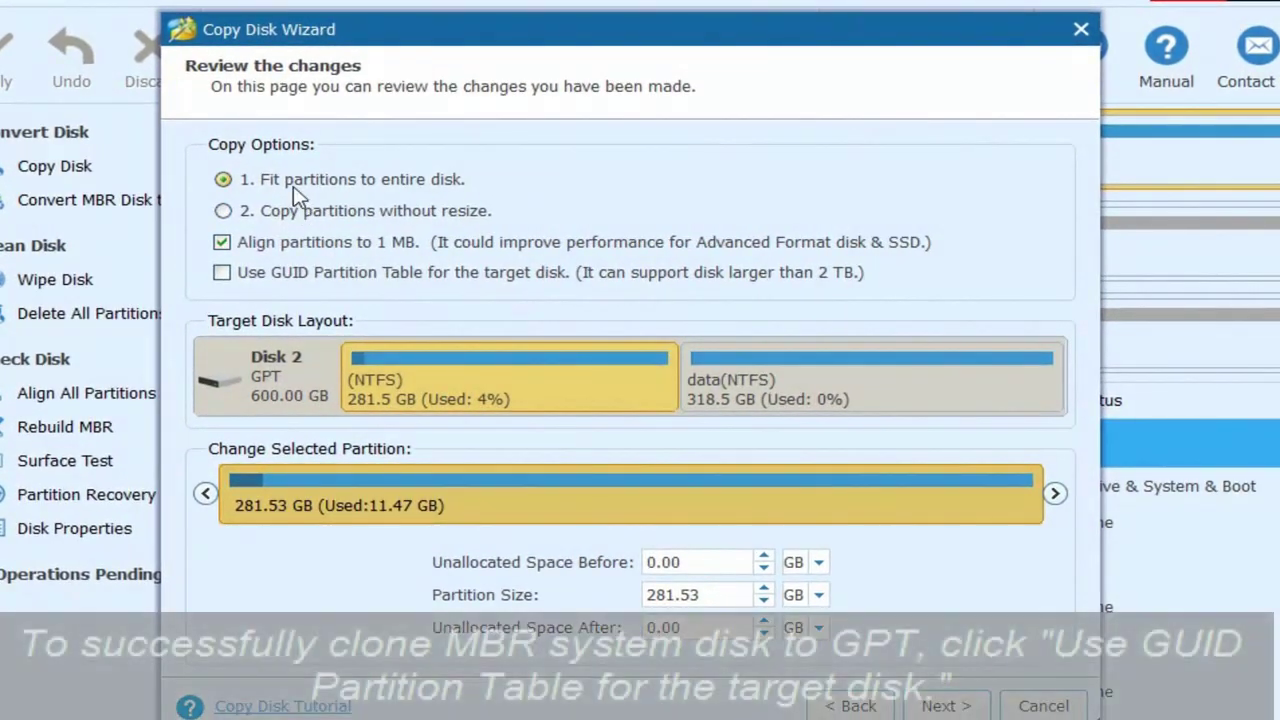
{"action": "left_click", "coordinate": [222, 273]}
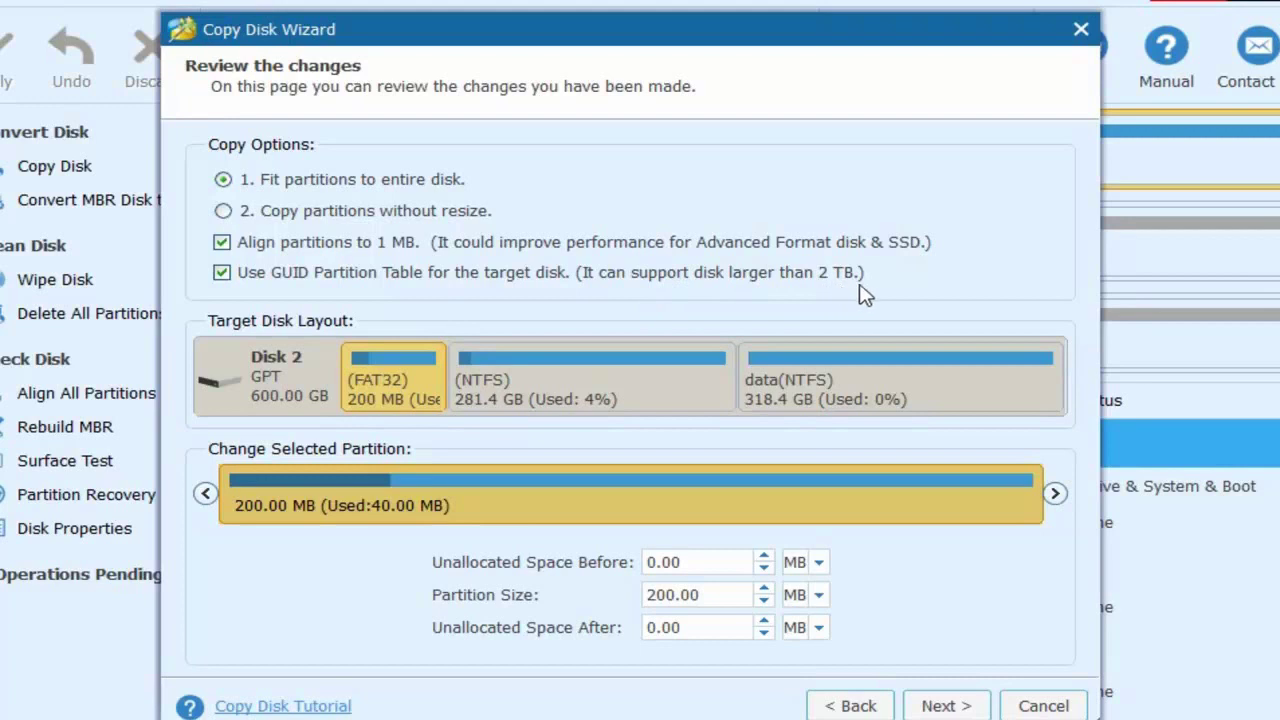
{"action": "left_click", "coordinate": [937, 706]}
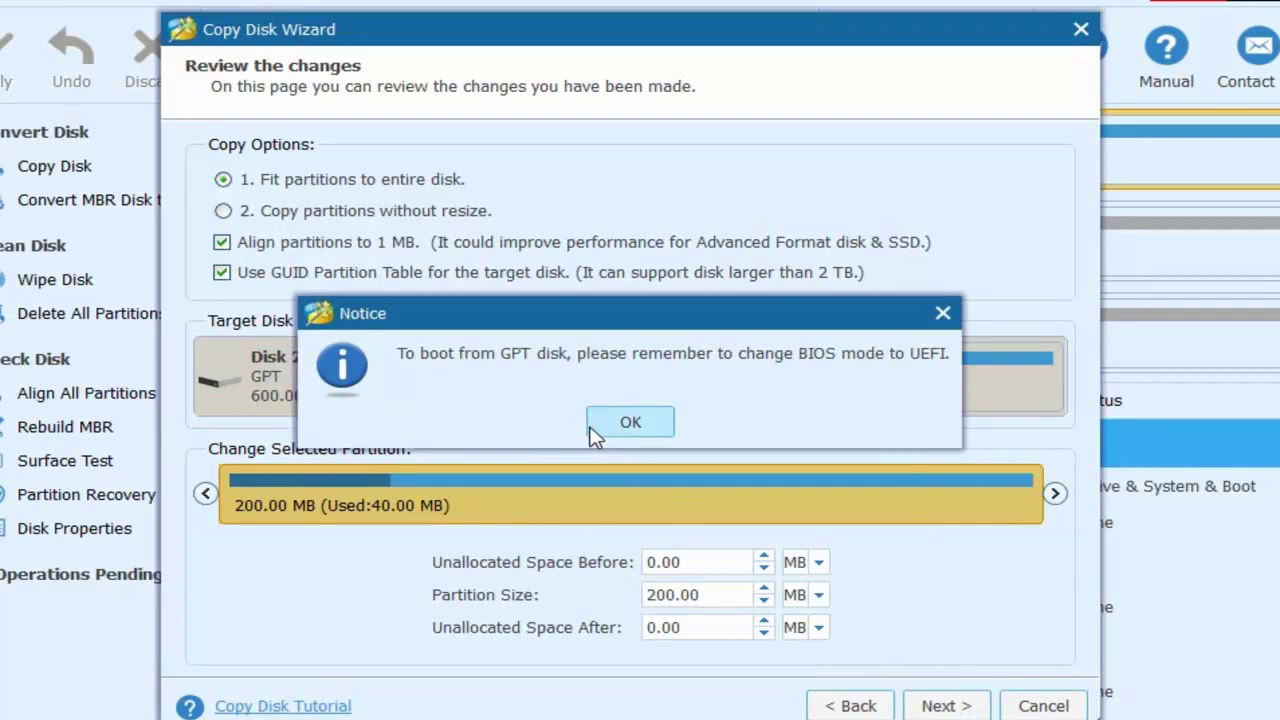
{"action": "left_click", "coordinate": [645, 431]}
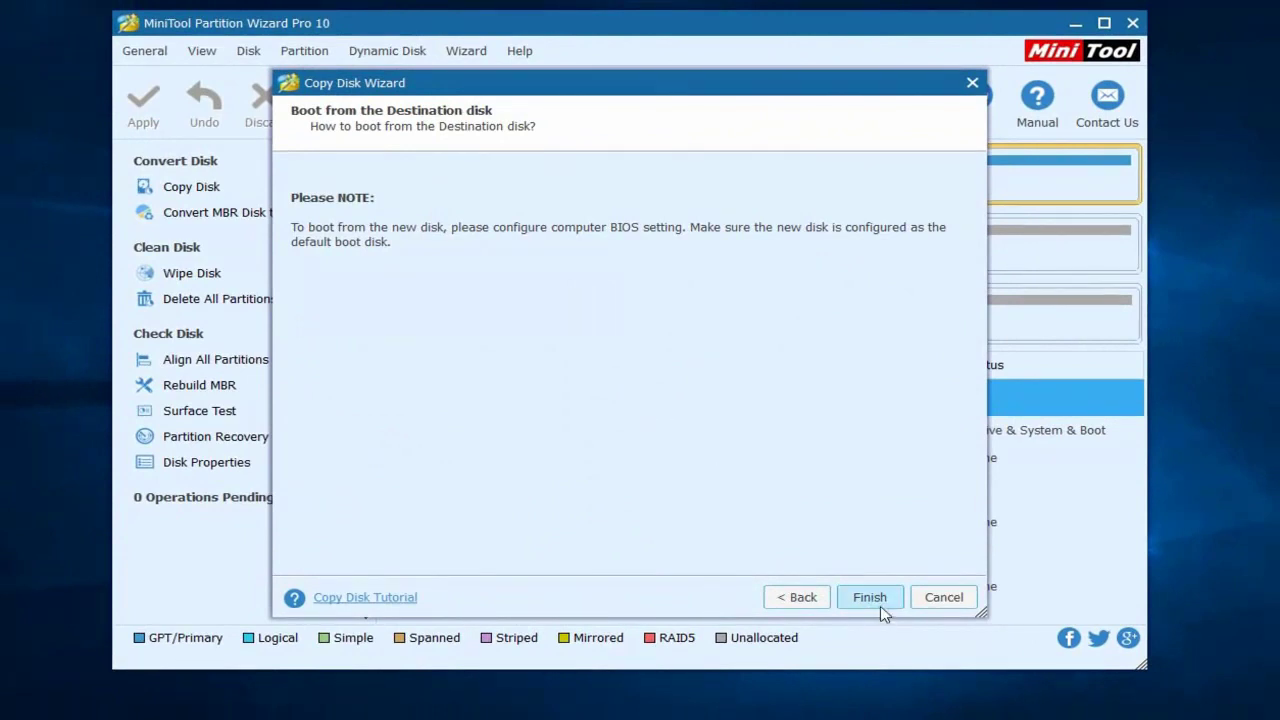
{"action": "left_click", "coordinate": [881, 606]}
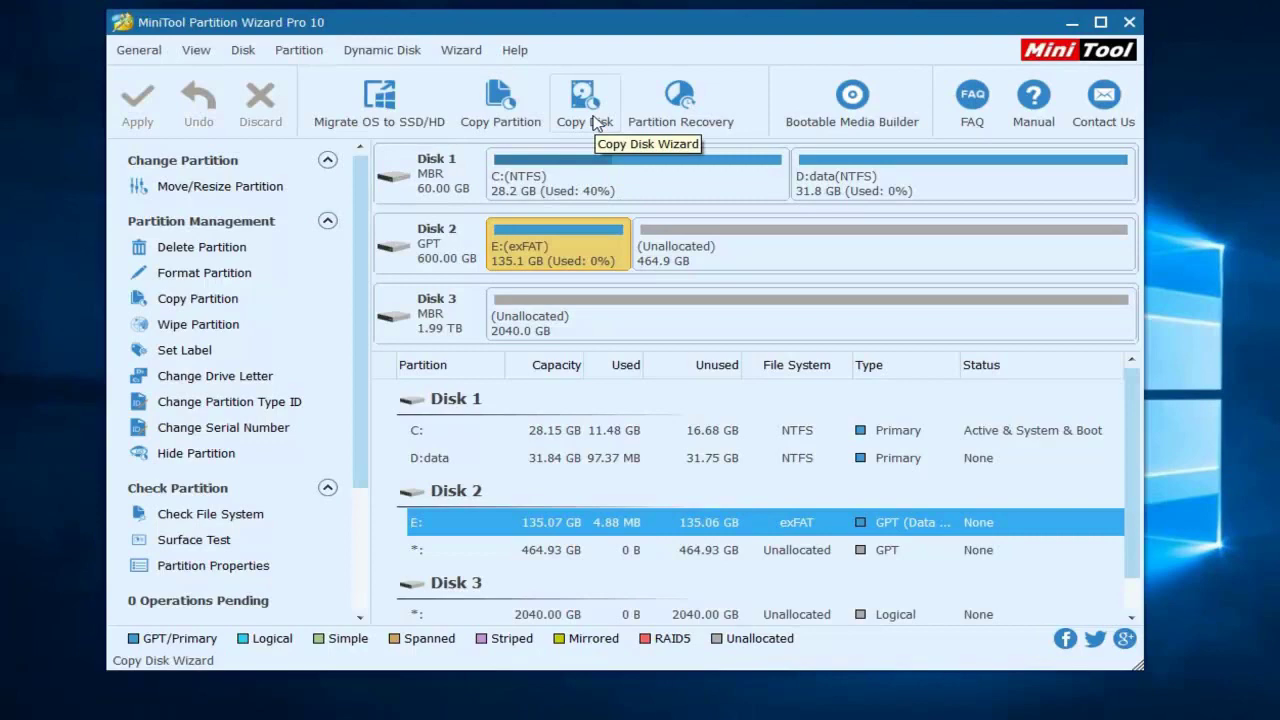
Step: Copy Disk 2 to Disk 3 with the partitions-to-entire-disk option, shrinking the target exFAT partition to about 363 GB
{"action": "left_click", "coordinate": [596, 122]}
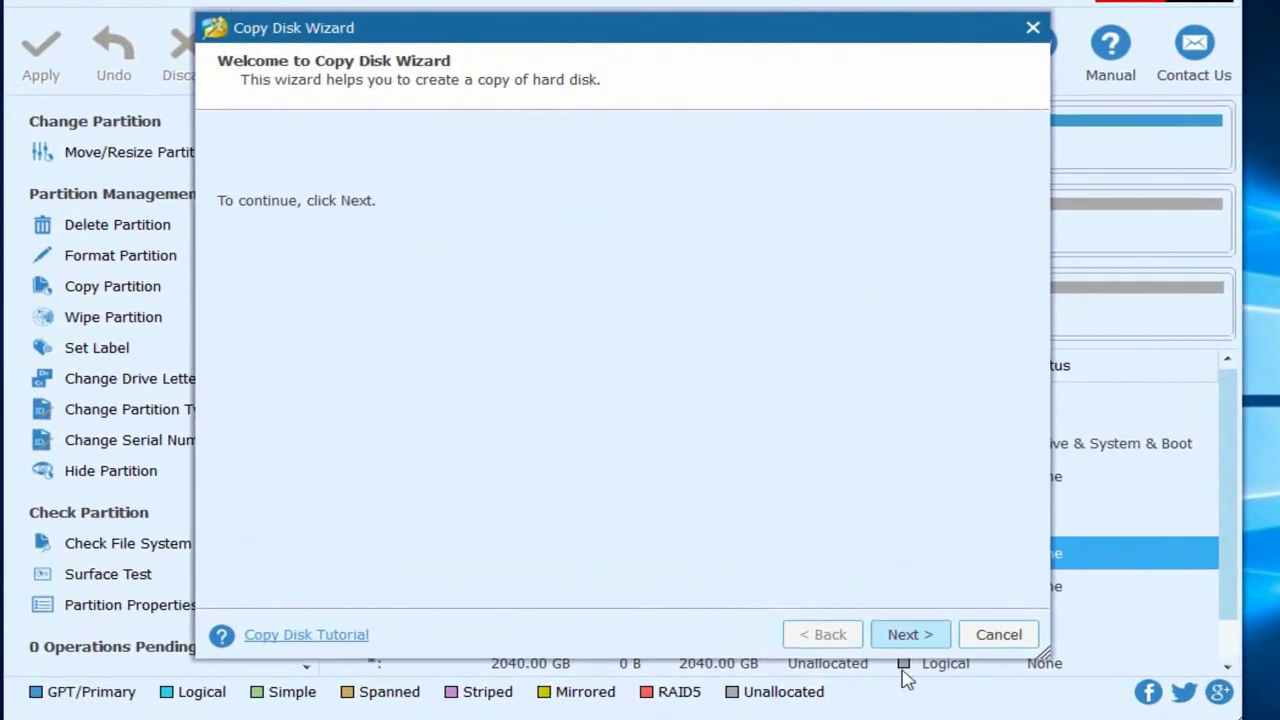
{"action": "left_click", "coordinate": [910, 636]}
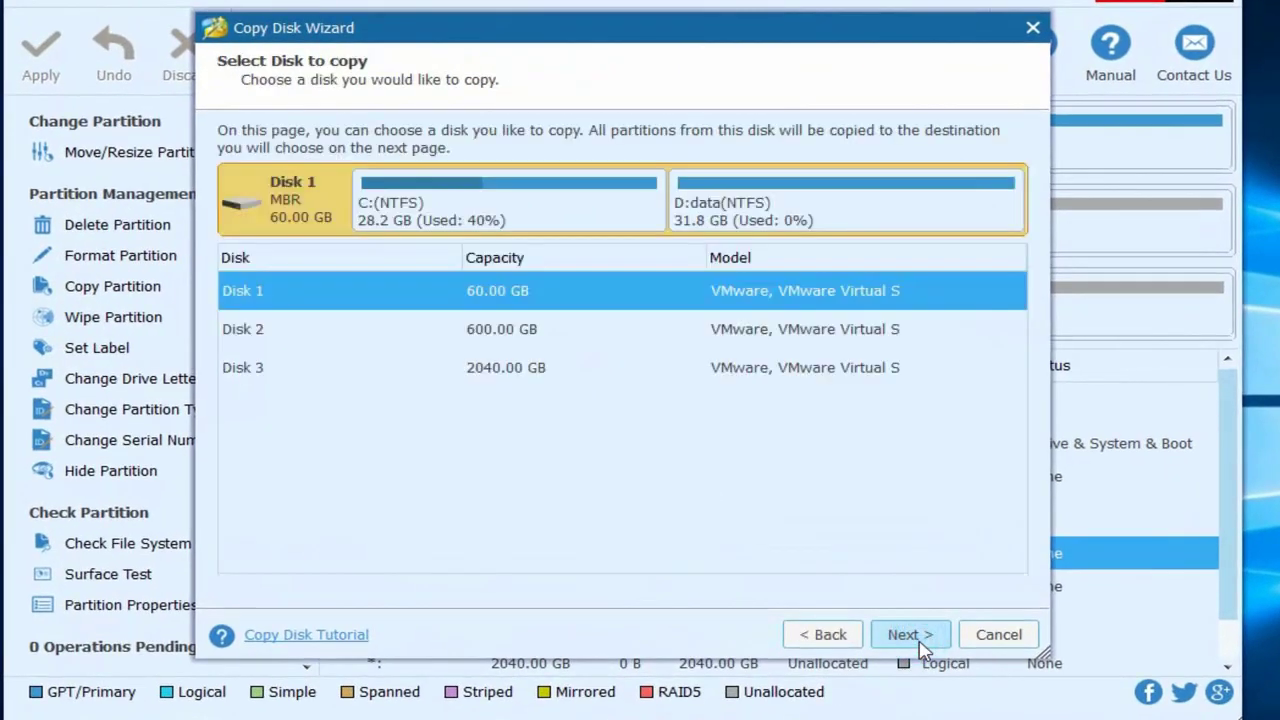
{"action": "left_click", "coordinate": [444, 337]}
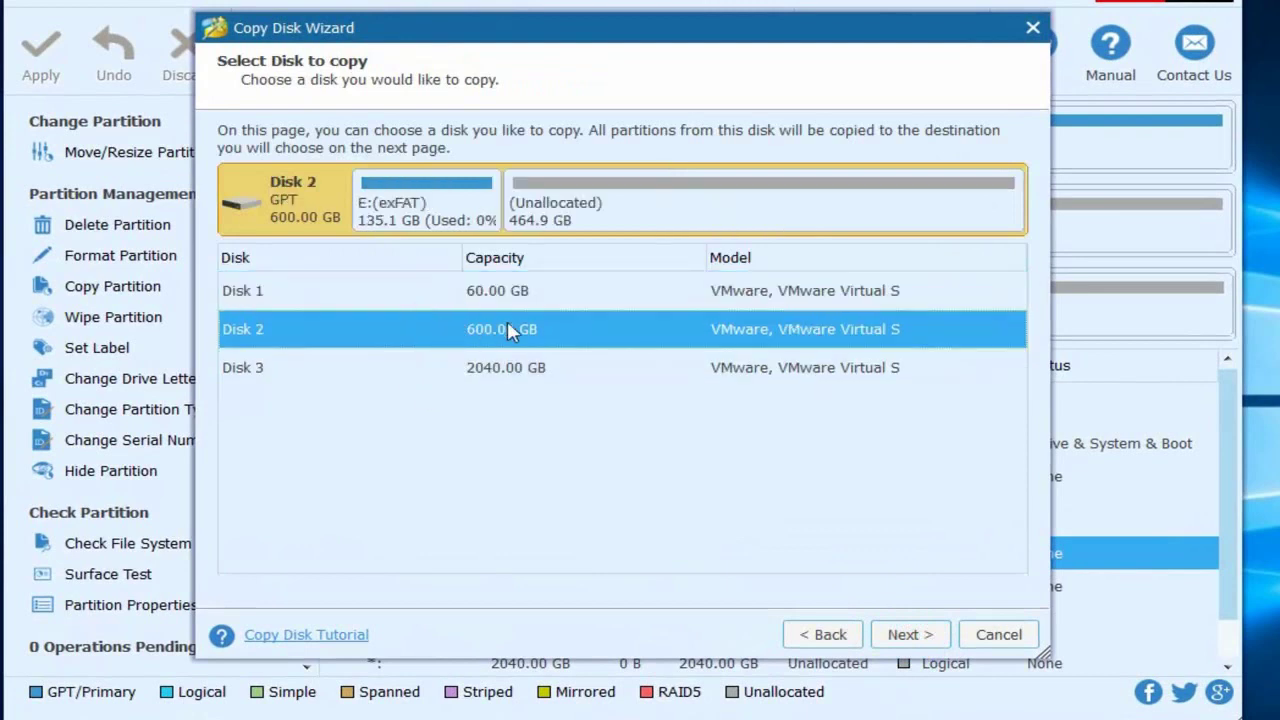
{"action": "left_click", "coordinate": [906, 638]}
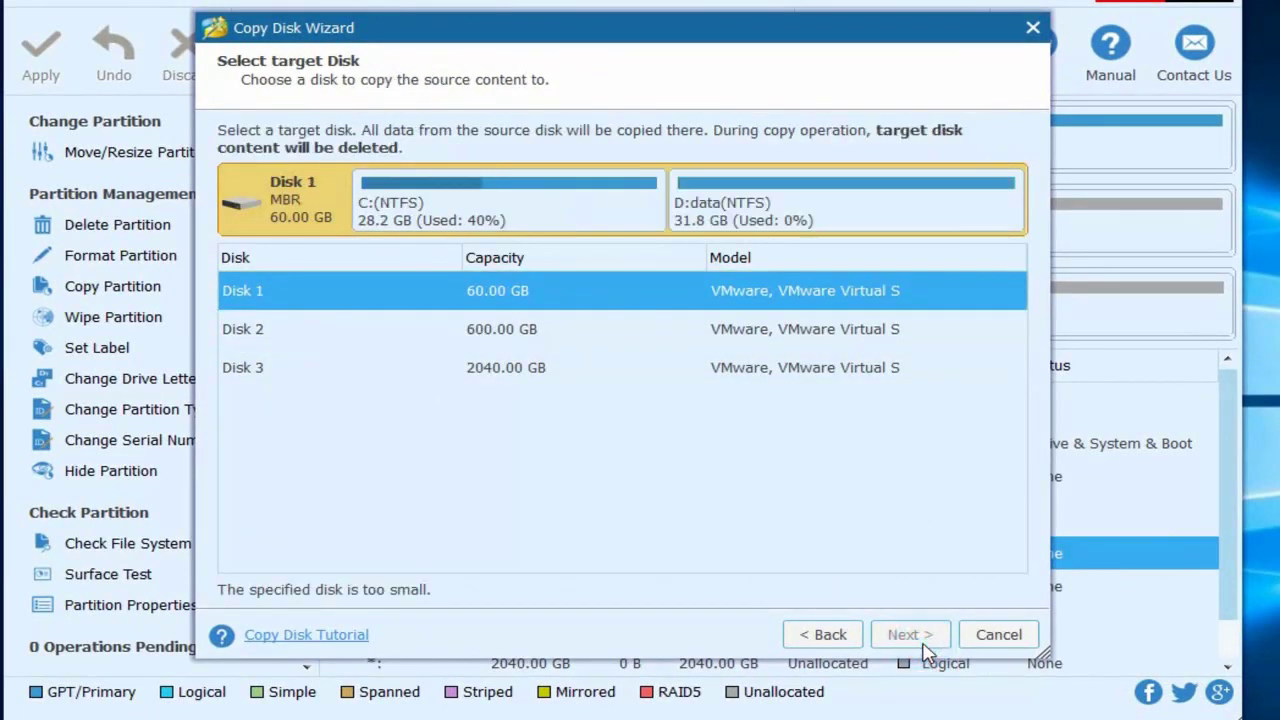
{"action": "left_click", "coordinate": [546, 377]}
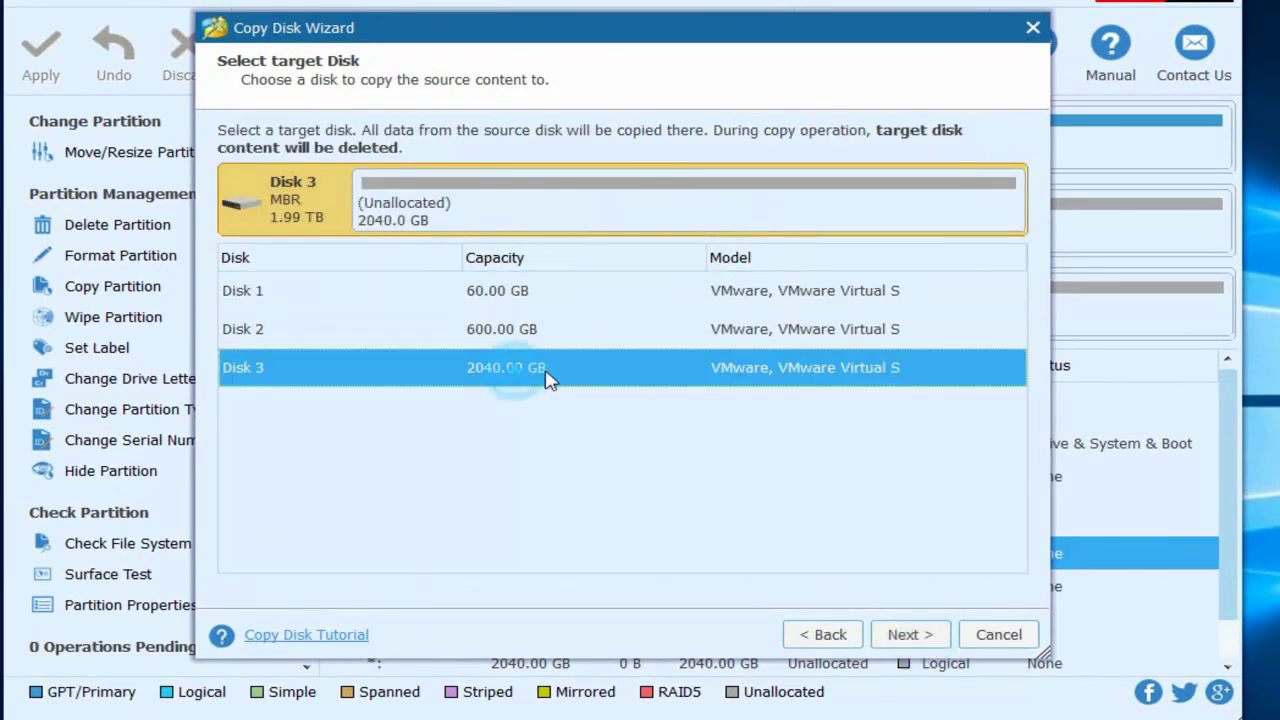
{"action": "left_click", "coordinate": [906, 636]}
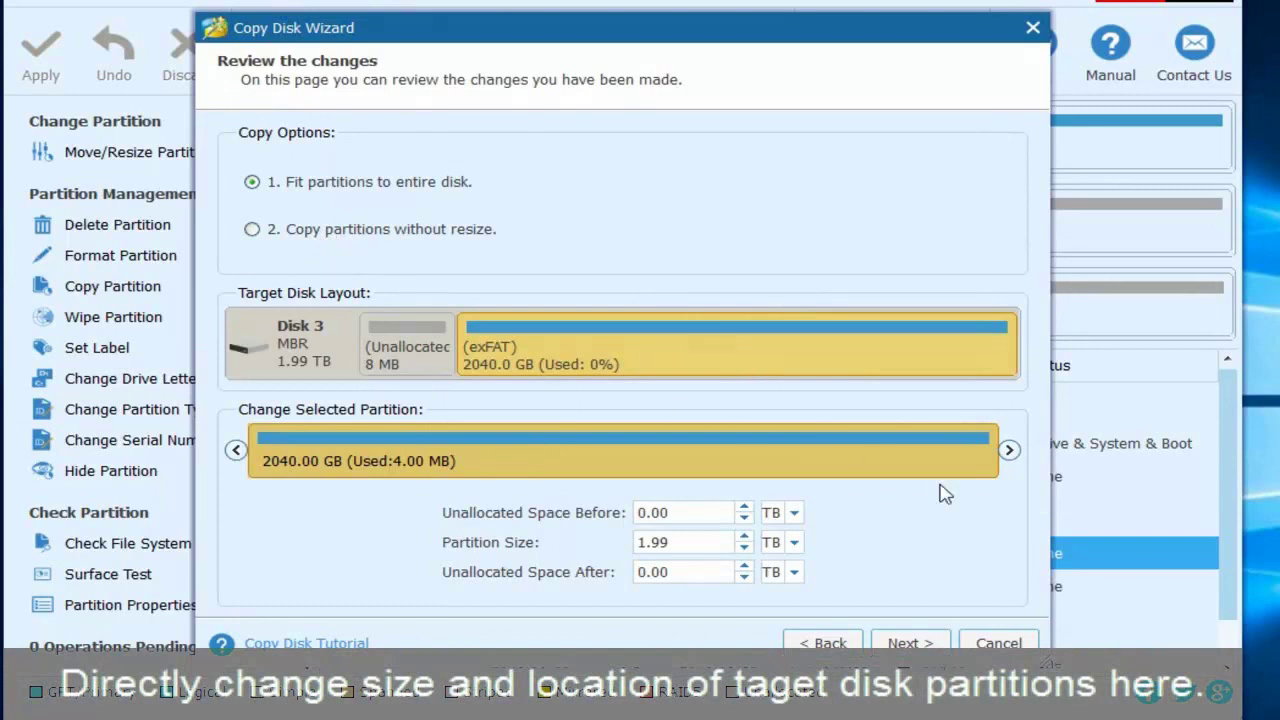
{"action": "left_click_drag", "start_coordinate": [1017, 462], "coordinate": [414, 453]}
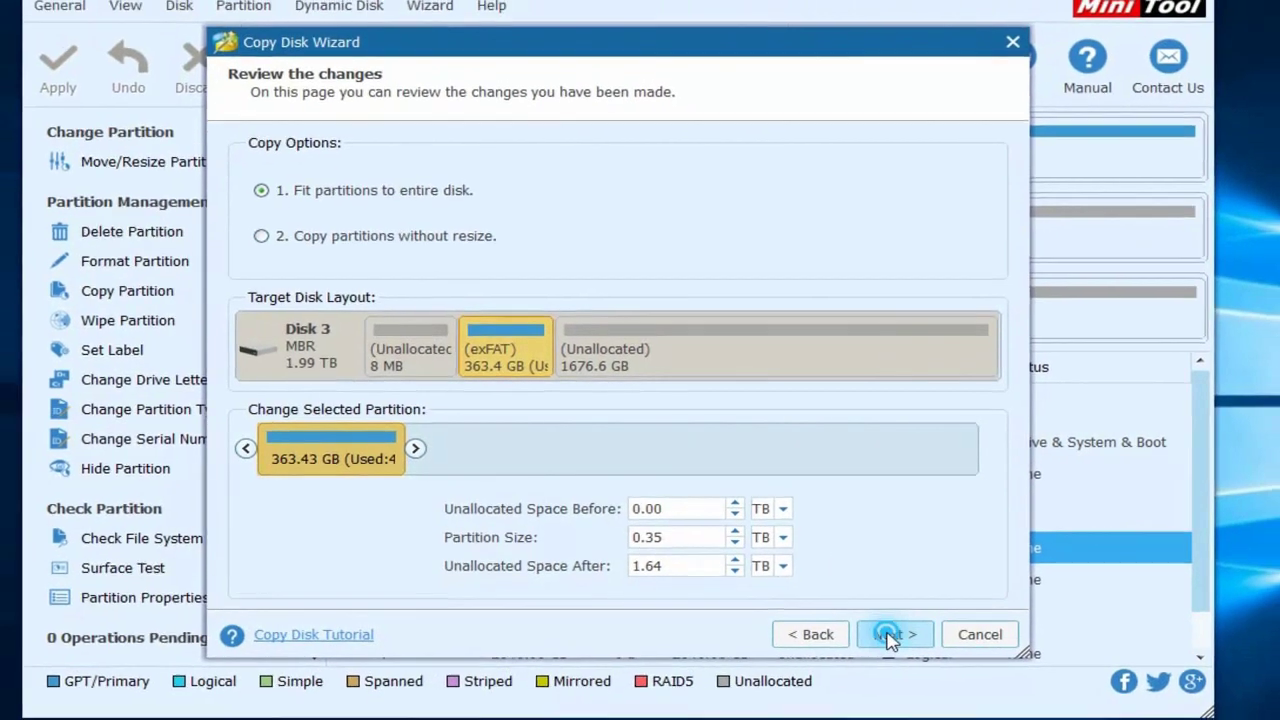
{"action": "left_click", "coordinate": [903, 645]}
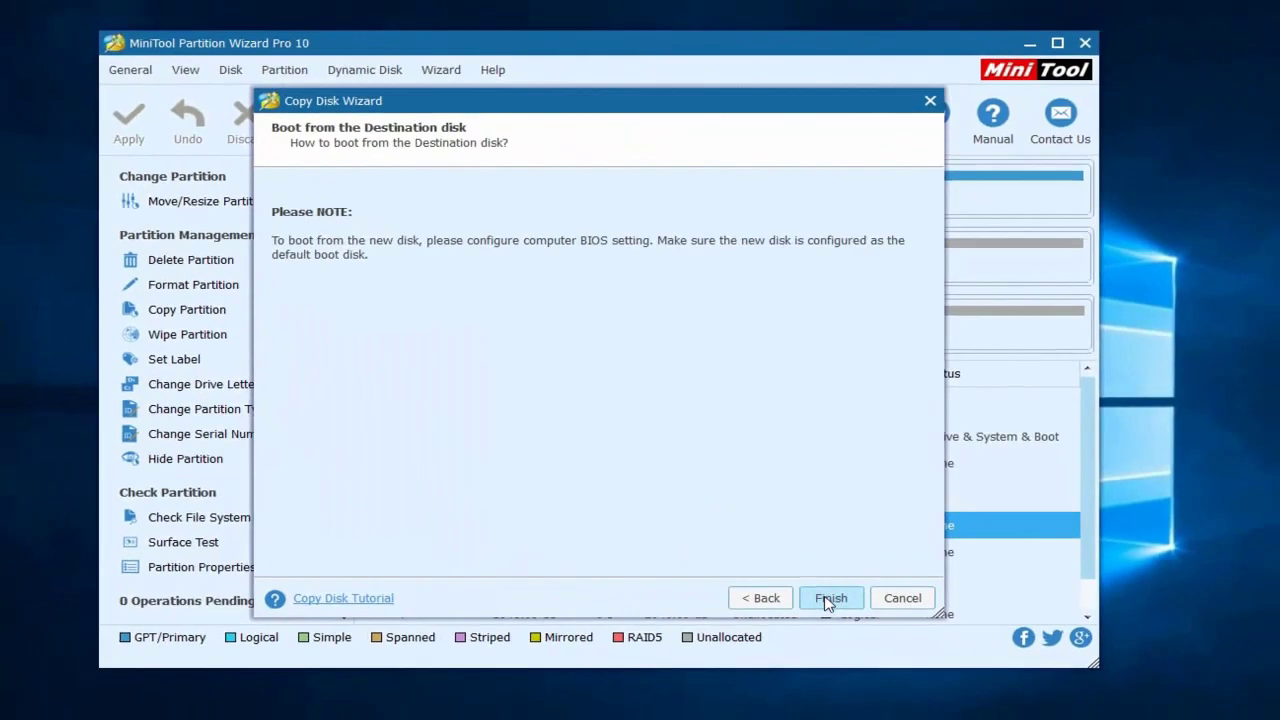
{"action": "left_click", "coordinate": [822, 598]}
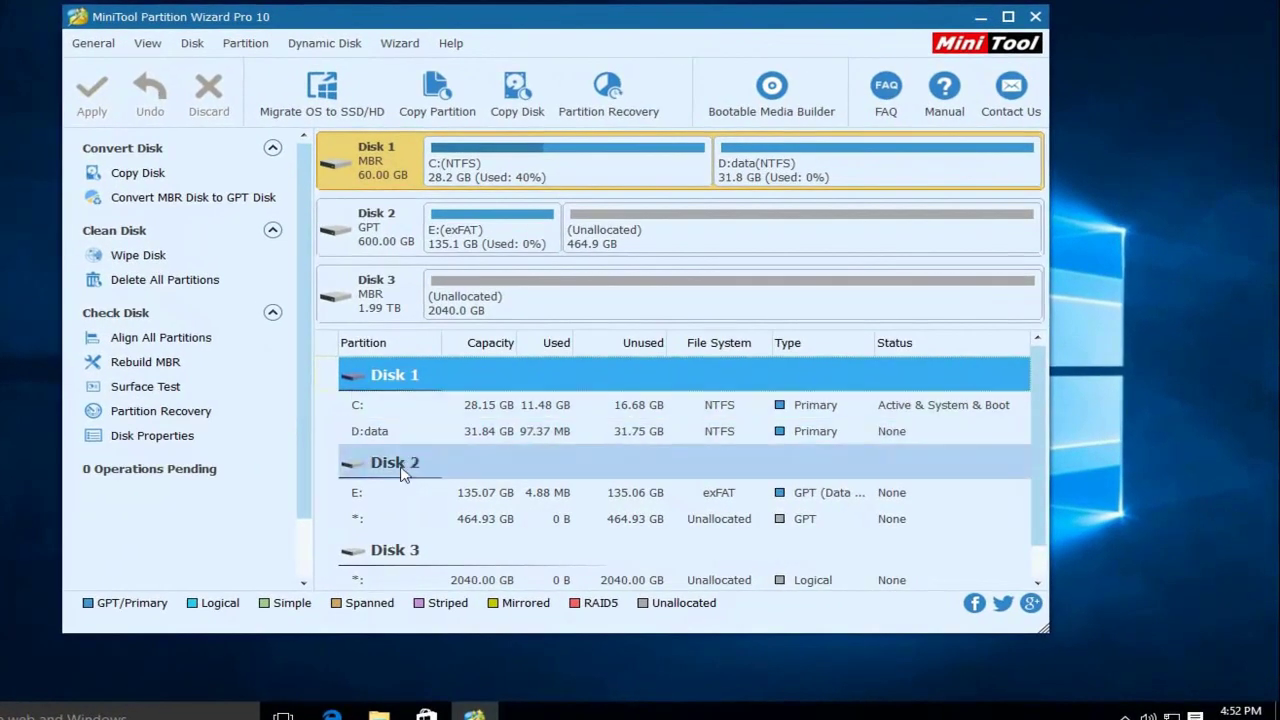
Step: Check the disk properties of the GPT Disk 2, including its GPT GUID, and close them
{"action": "right_click", "coordinate": [400, 472]}
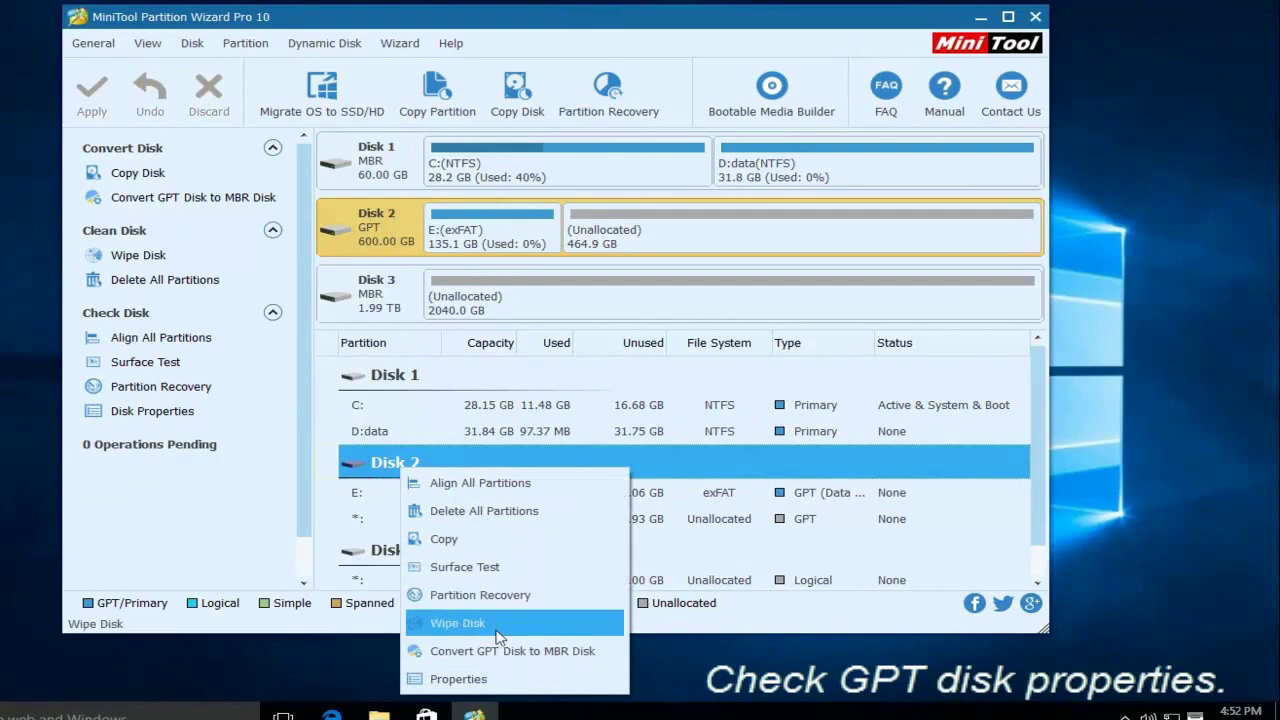
{"action": "left_click", "coordinate": [480, 680]}
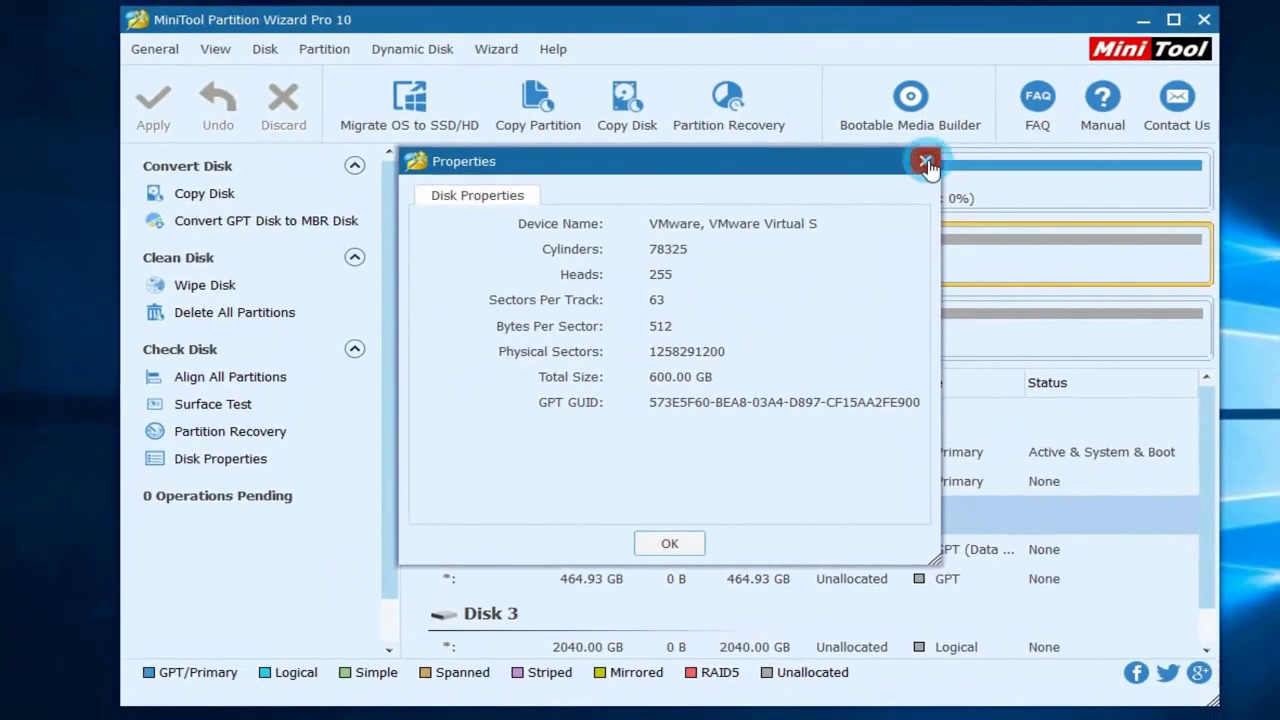
{"action": "left_click", "coordinate": [845, 60]}
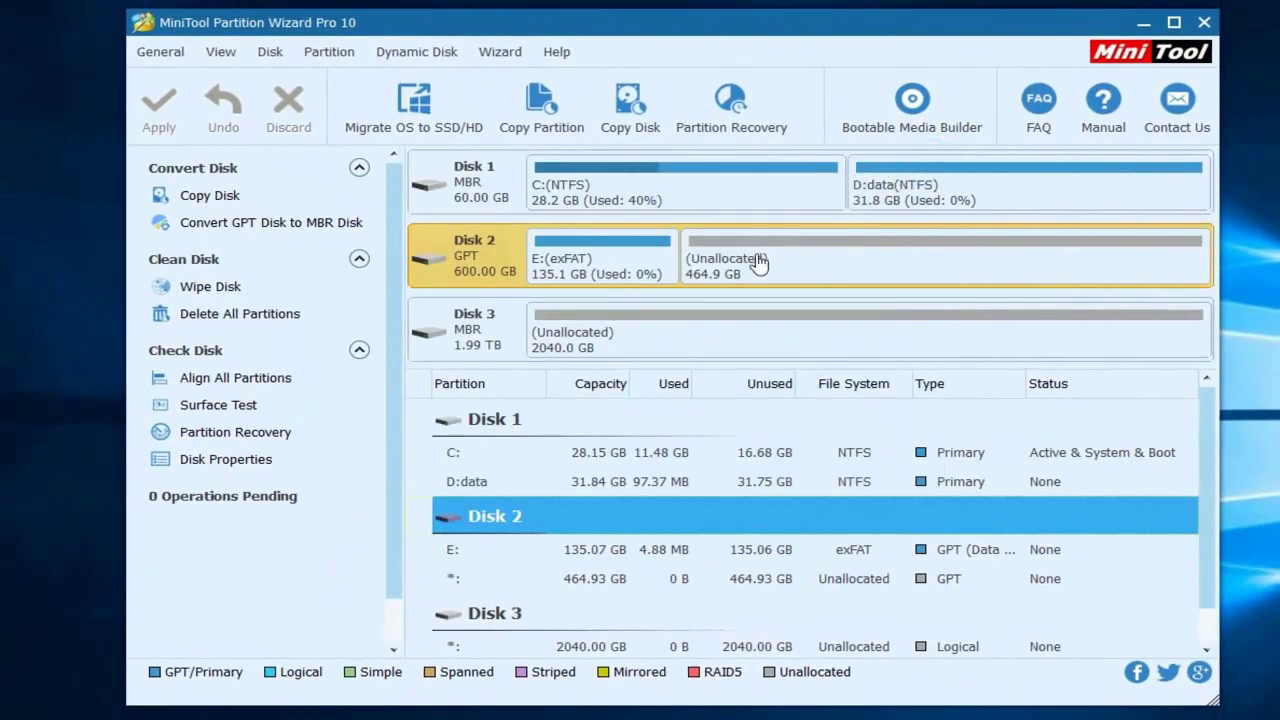
Step: Review the predefined type IDs for partition E: on Disk 2 and apply the Windows - Basic Data Partition ID
{"action": "right_click", "coordinate": [458, 550]}
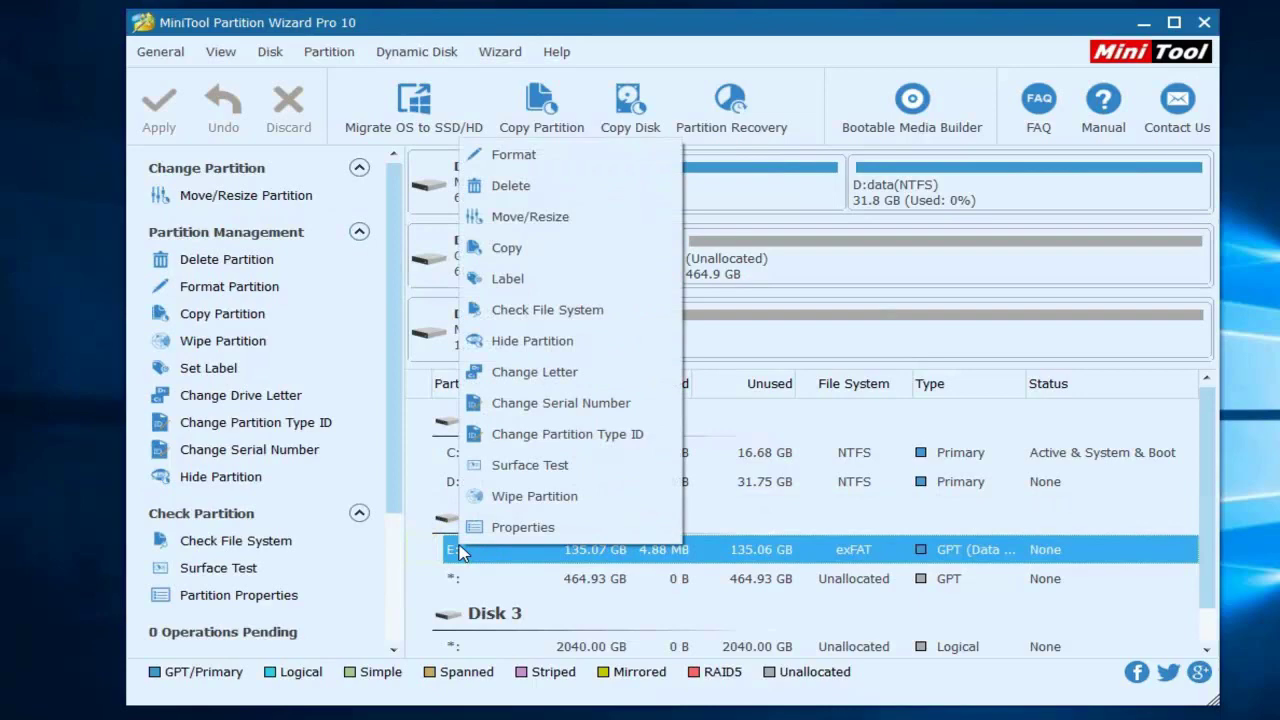
{"action": "left_click", "coordinate": [567, 437]}
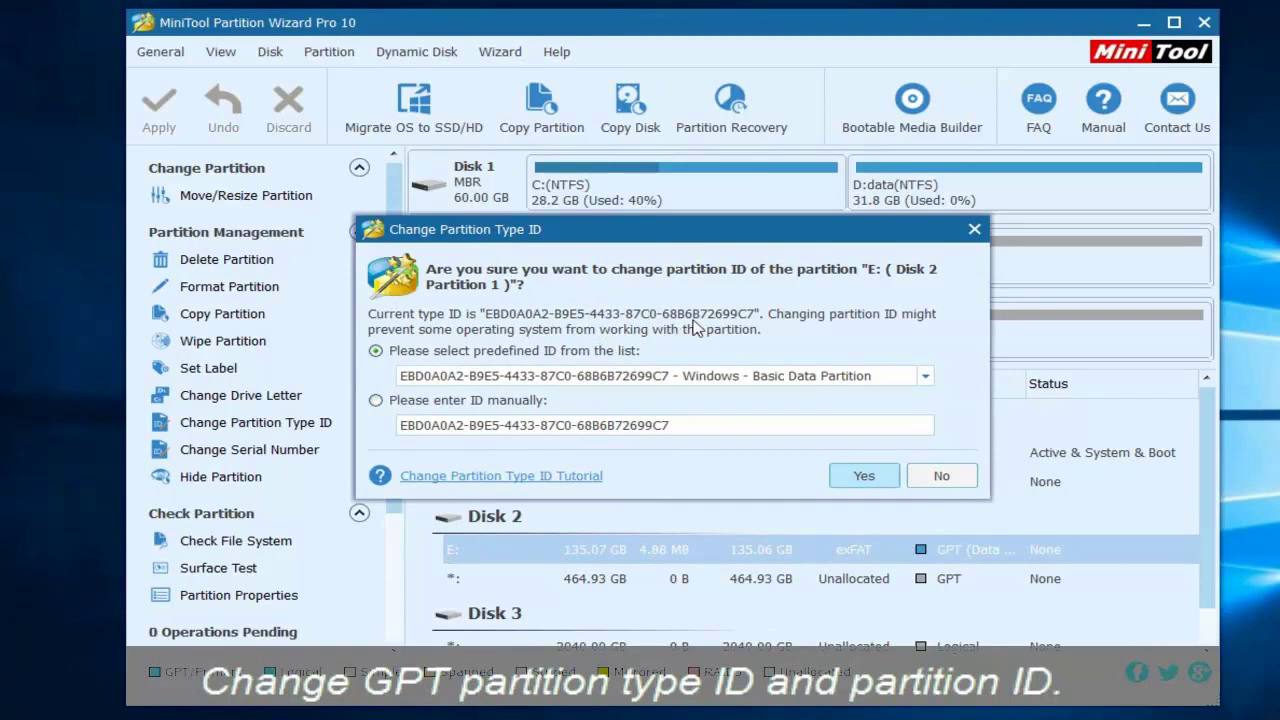
{"action": "left_click", "coordinate": [893, 378]}
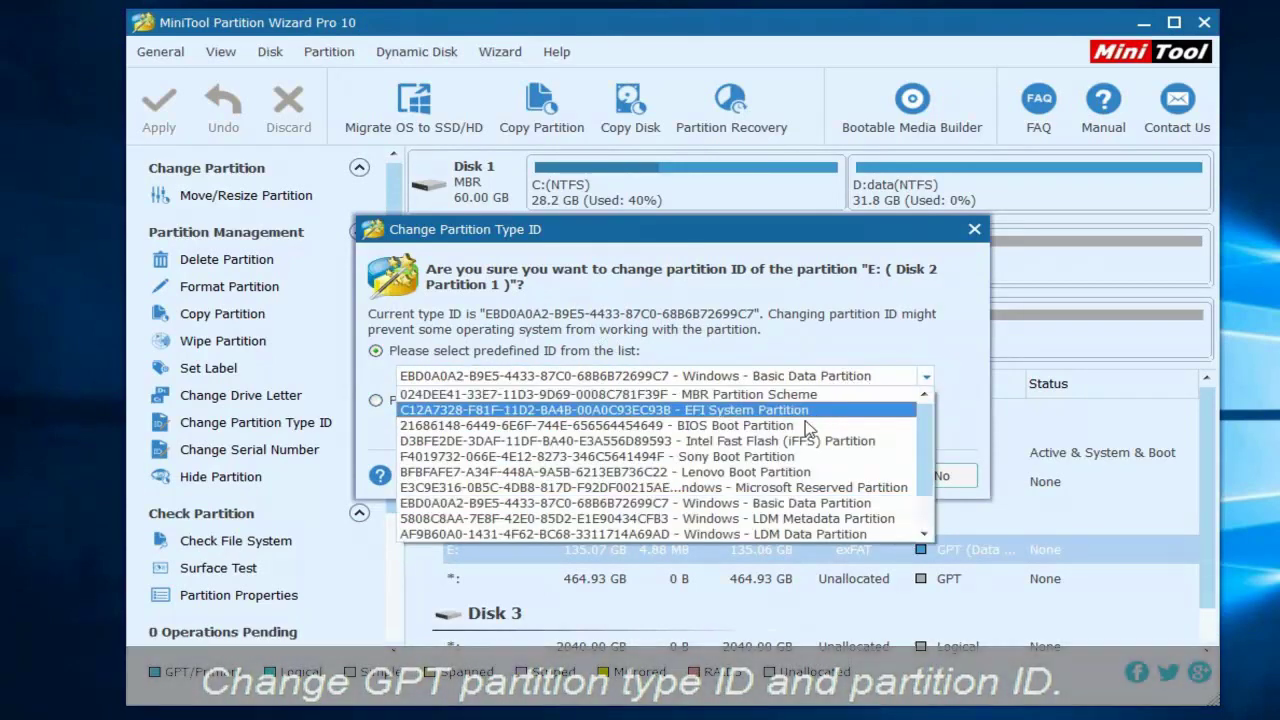
{"action": "left_click", "coordinate": [943, 402]}
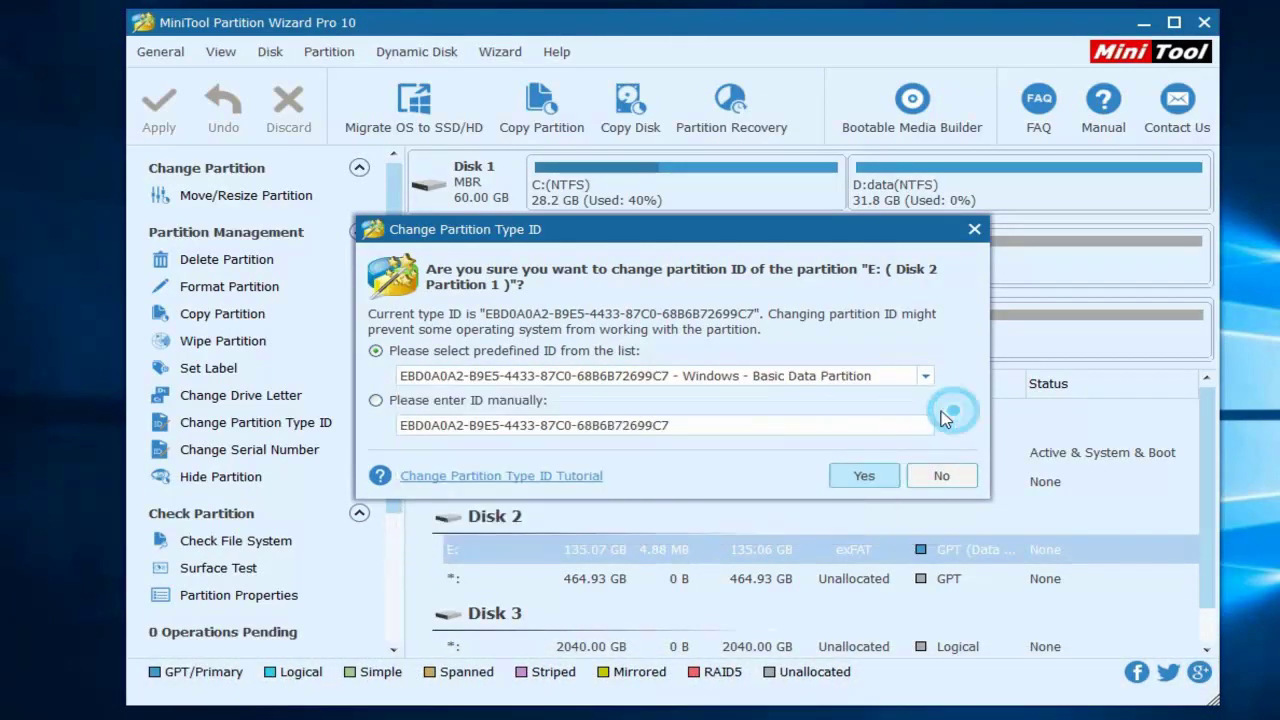
{"action": "left_click", "coordinate": [863, 476]}
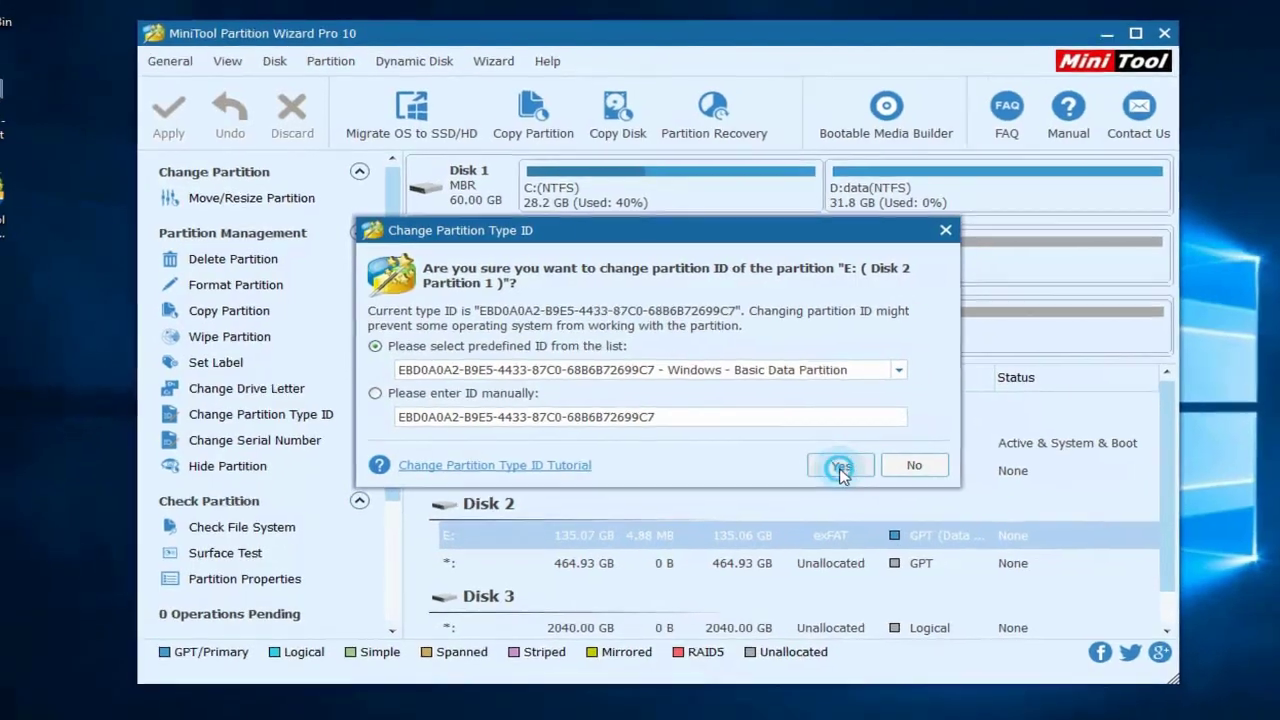